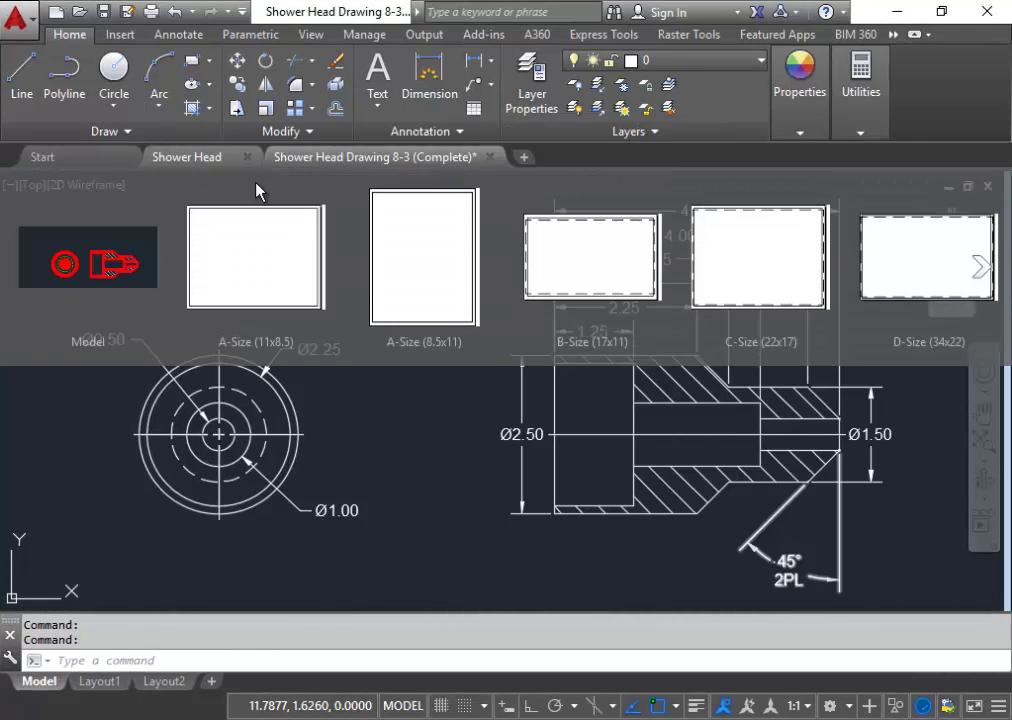
# Switch to the model space of the Shower Head drawing and make Dimension the current layer
pyautogui.click(215, 160)
pyautogui.click(97, 240)
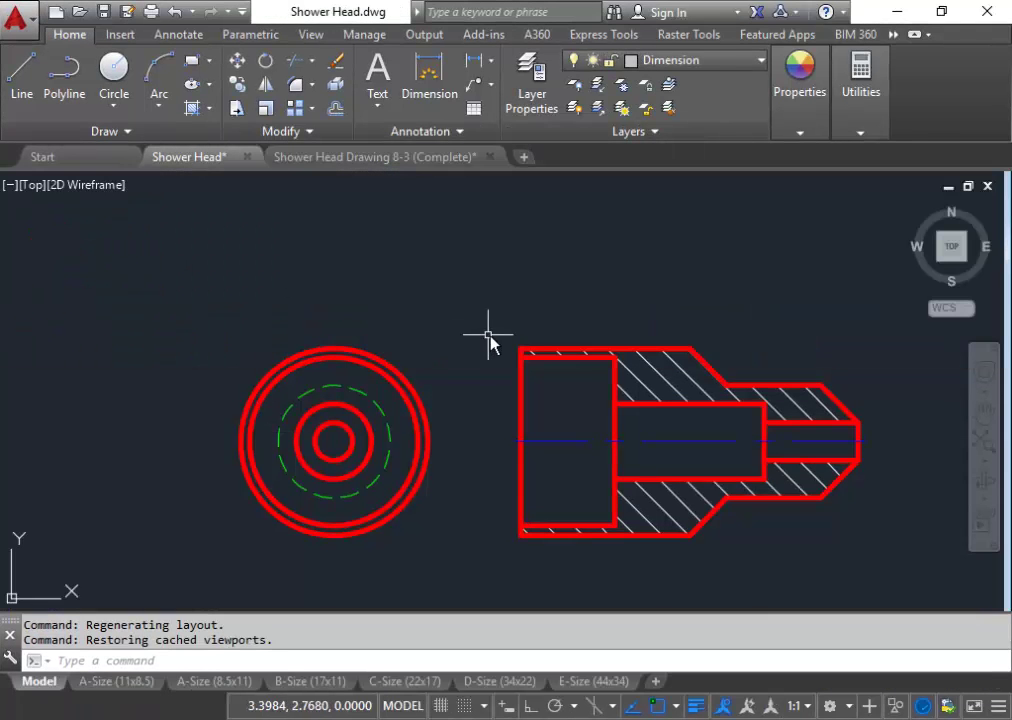
pyautogui.moveTo(481, 418); pyautogui.dragTo(474, 378, button='middle')
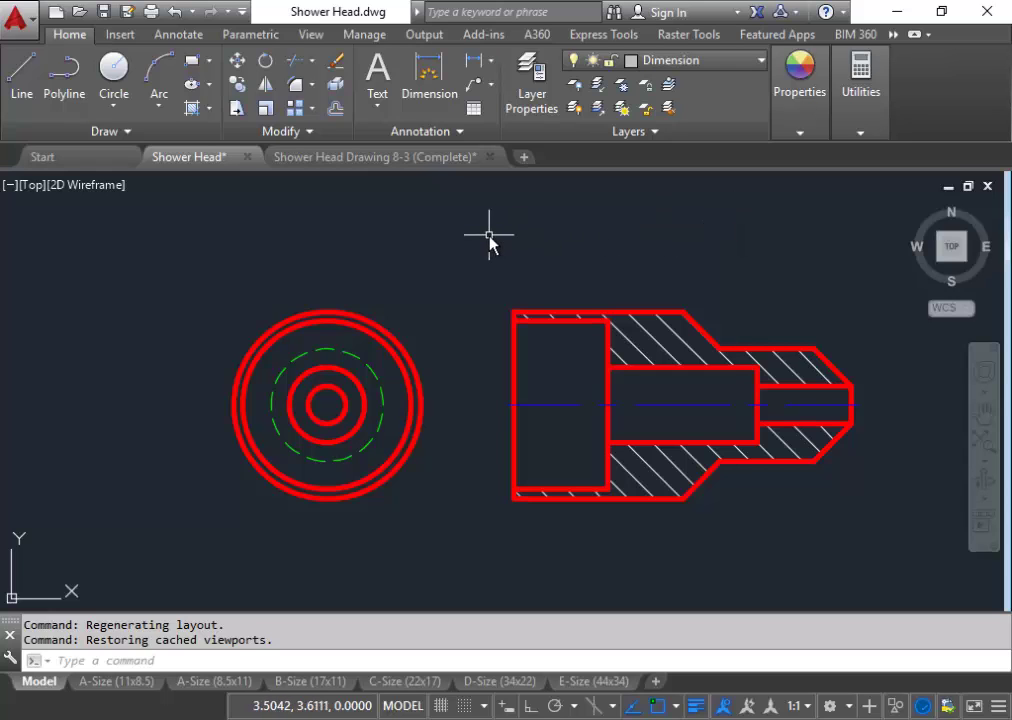
pyautogui.moveTo(490, 233)
pyautogui.mouseDown(button='middle')
pyautogui.moveTo(552, 250)
pyautogui.moveTo(526, 262)
pyautogui.mouseUp(button='middle')
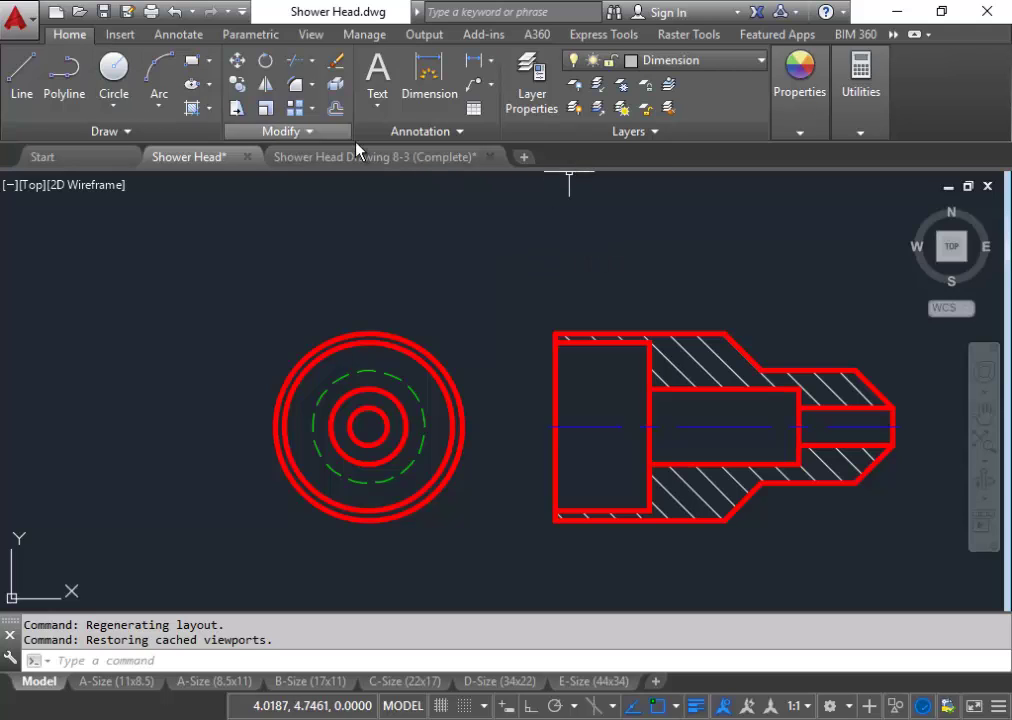
pyautogui.click(730, 66)
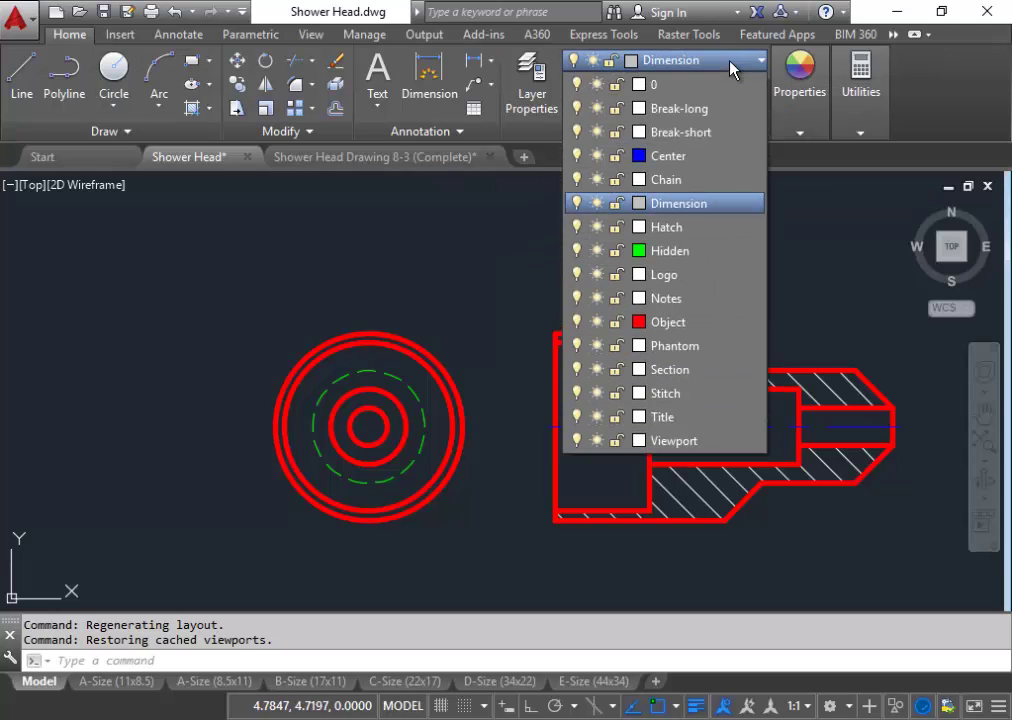
pyautogui.click(676, 212)
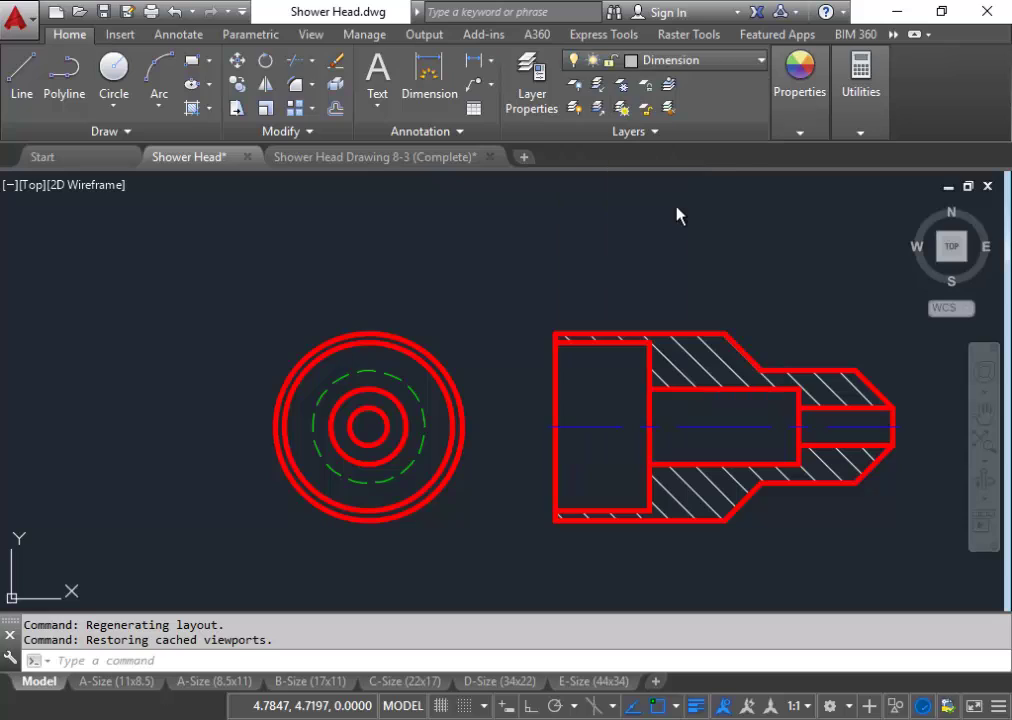
# Add a horizontal linear dimension for the large bore's depth in the section view, placing its line at @.5<90 from the upper edge
pyautogui.click(185, 35)
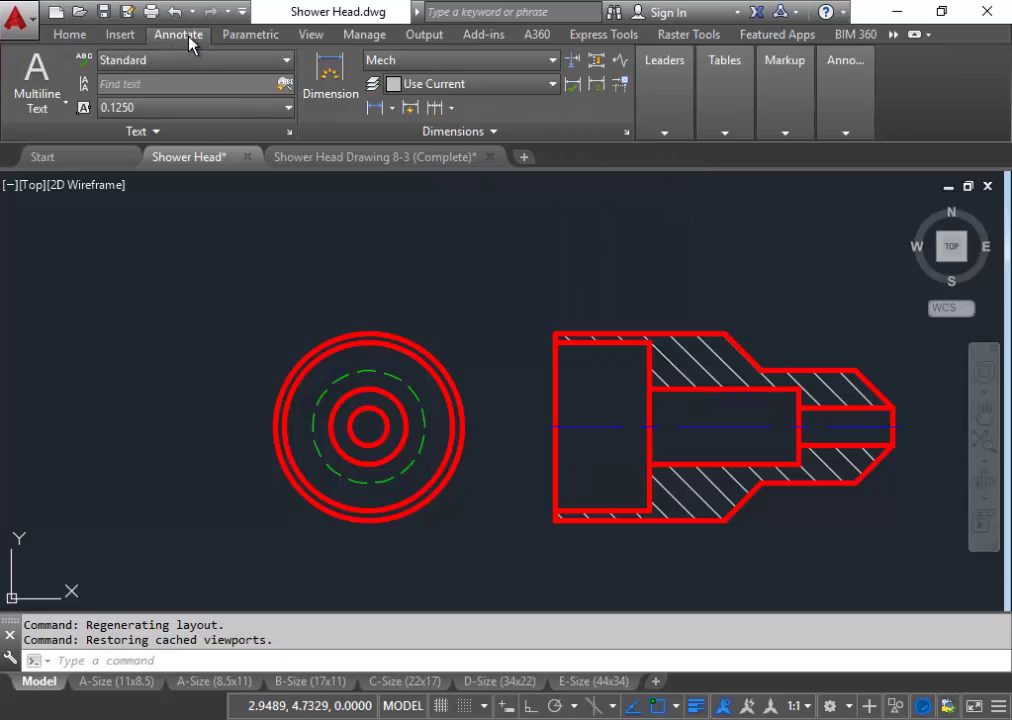
pyautogui.click(392, 108)
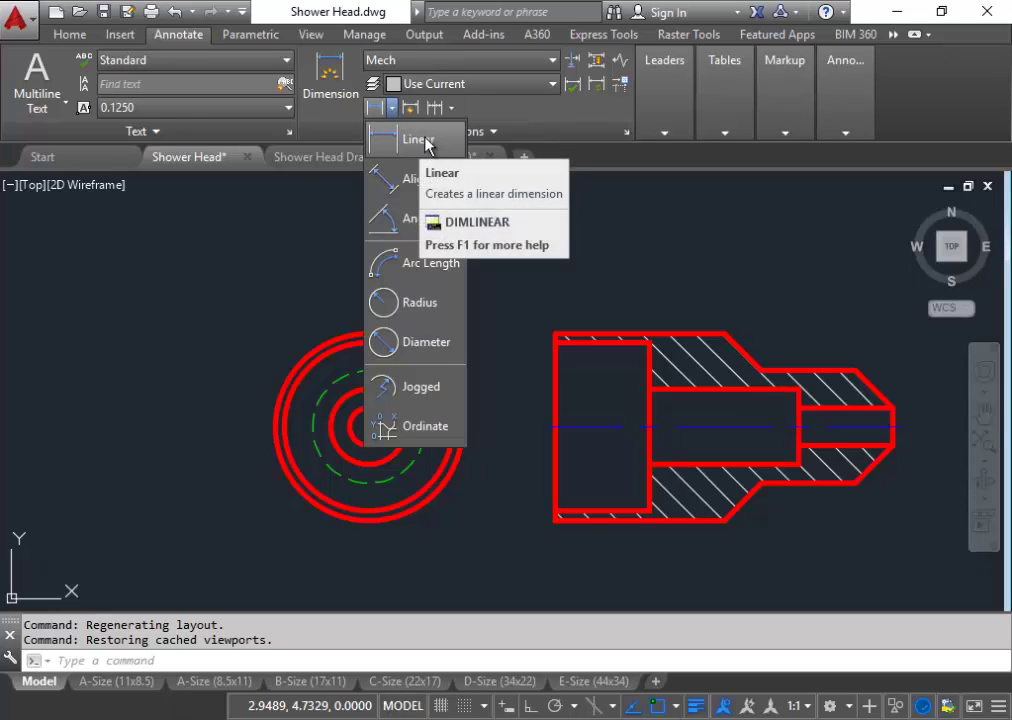
pyautogui.click(420, 142)
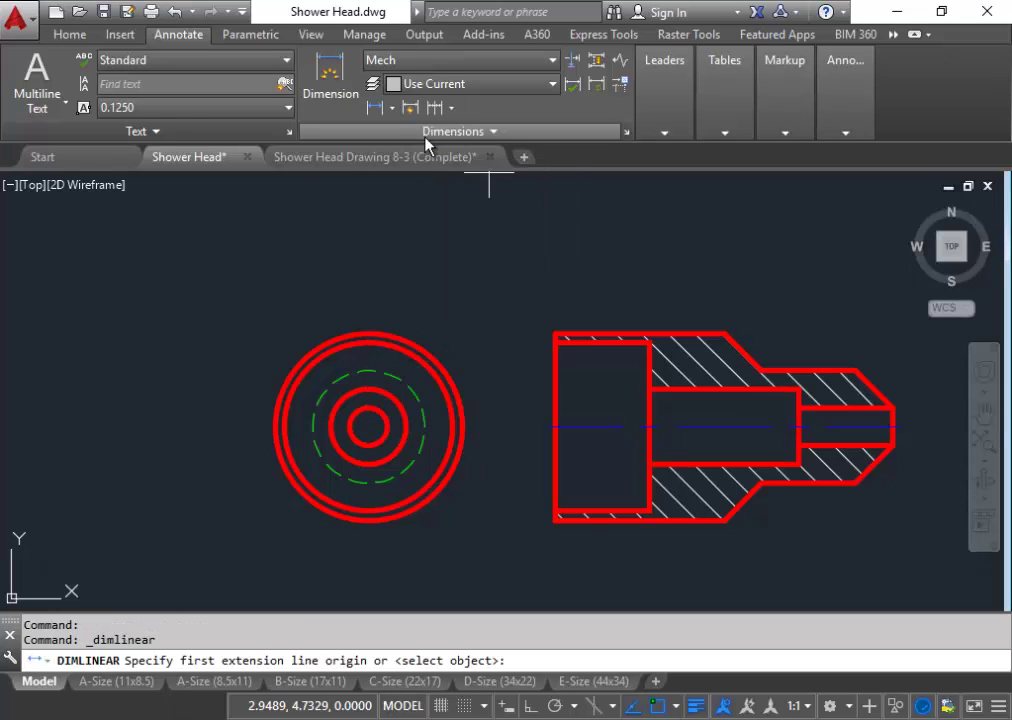
pyautogui.click(554, 335)
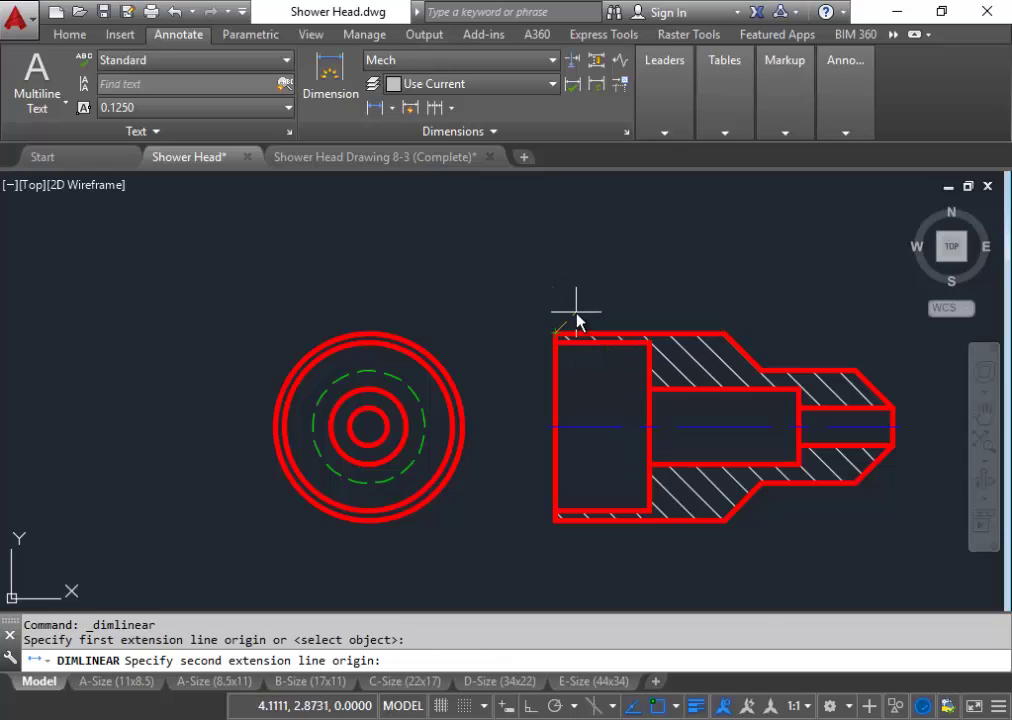
pyautogui.scroll(4, 587, 312)
pyautogui.moveTo(537, 256); pyautogui.dragTo(520, 230, button='middle')
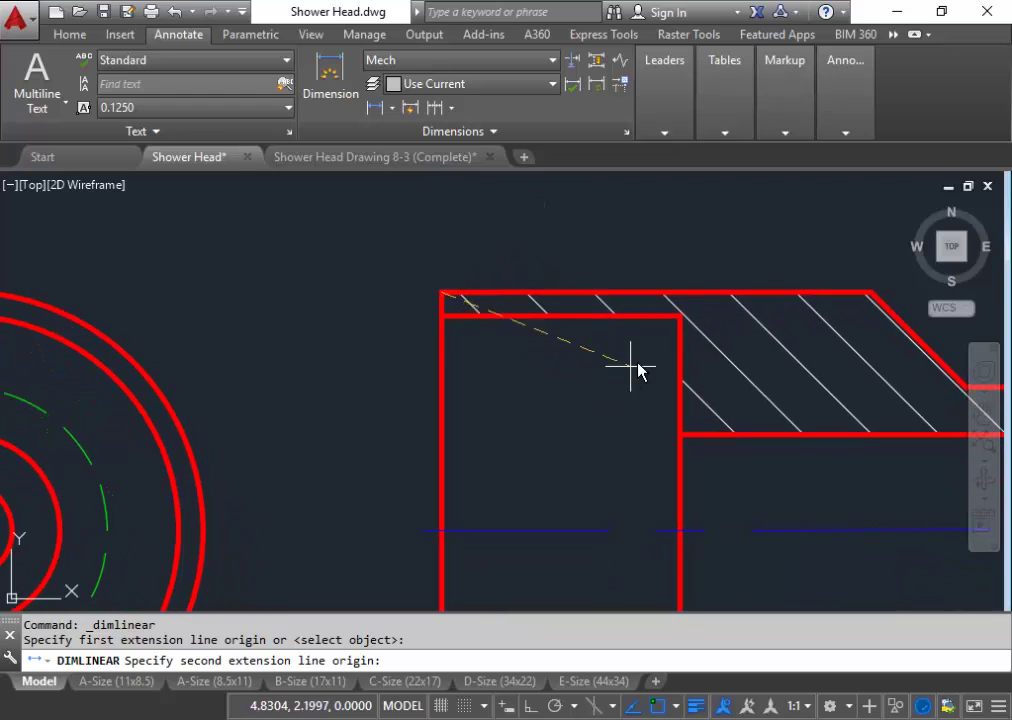
pyautogui.click(680, 293)
pyautogui.moveTo(684, 226); pyautogui.dragTo(680, 342, button='middle')
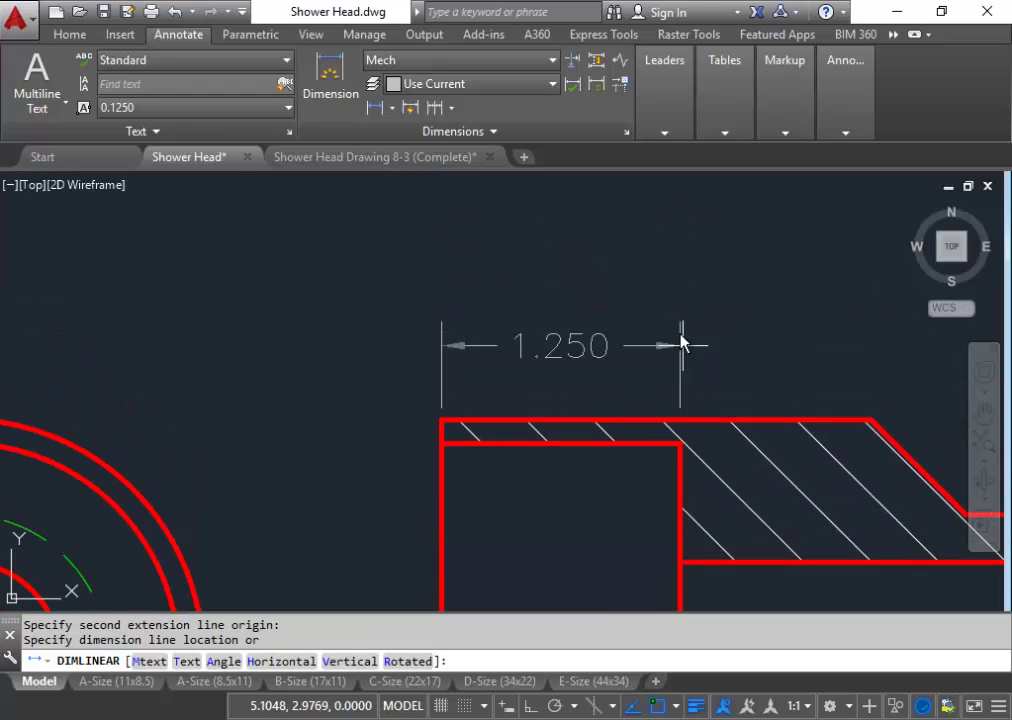
pyautogui.moveTo(670, 276); pyautogui.dragTo(671, 338, button='middle')
pyautogui.scroll(-2, 672, 322)
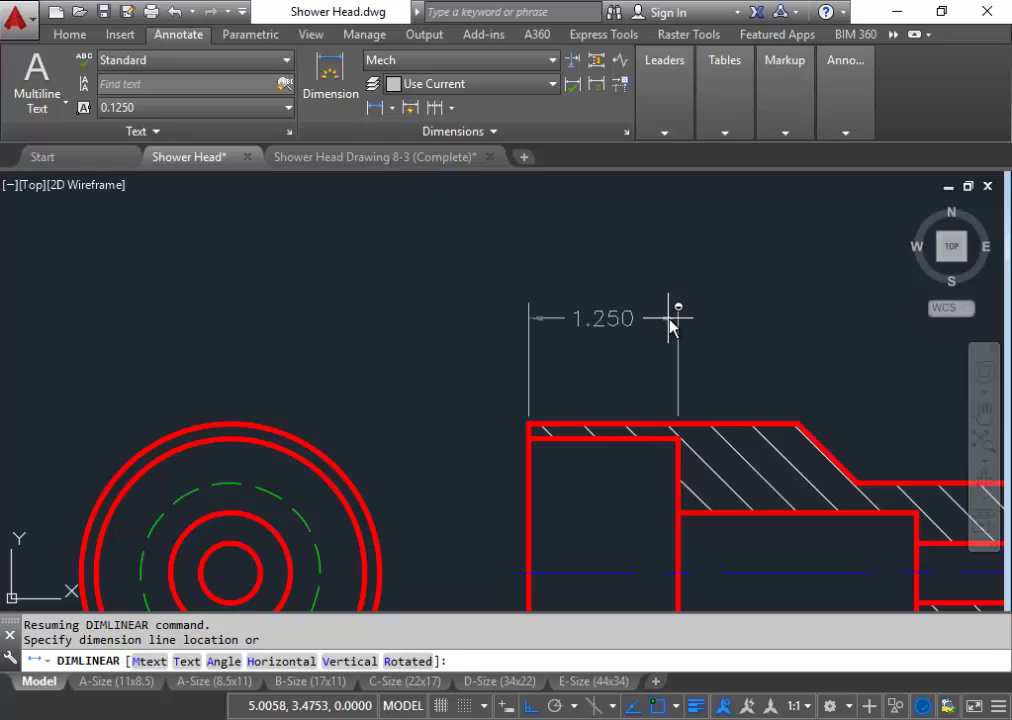
pyautogui.write('@.5<90')
pyautogui.press('Return')
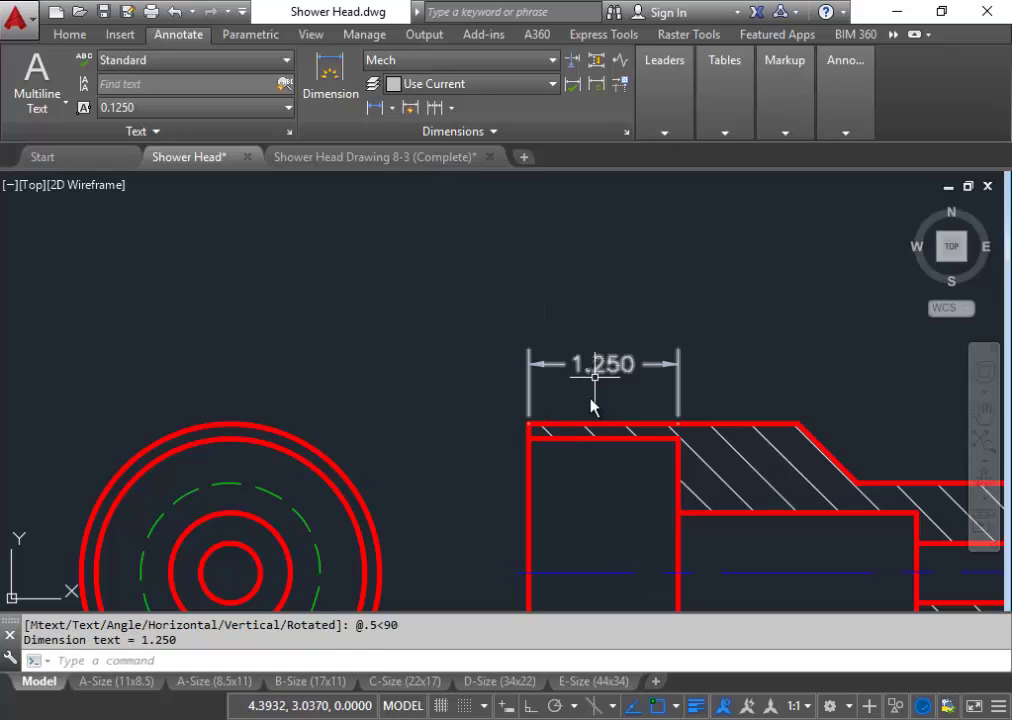
# Add baseline dimensions from the section view's left face to the start and end of the upper shoulder's sloped edge
pyautogui.moveTo(689, 316); pyautogui.dragTo(502, 271, button='middle')
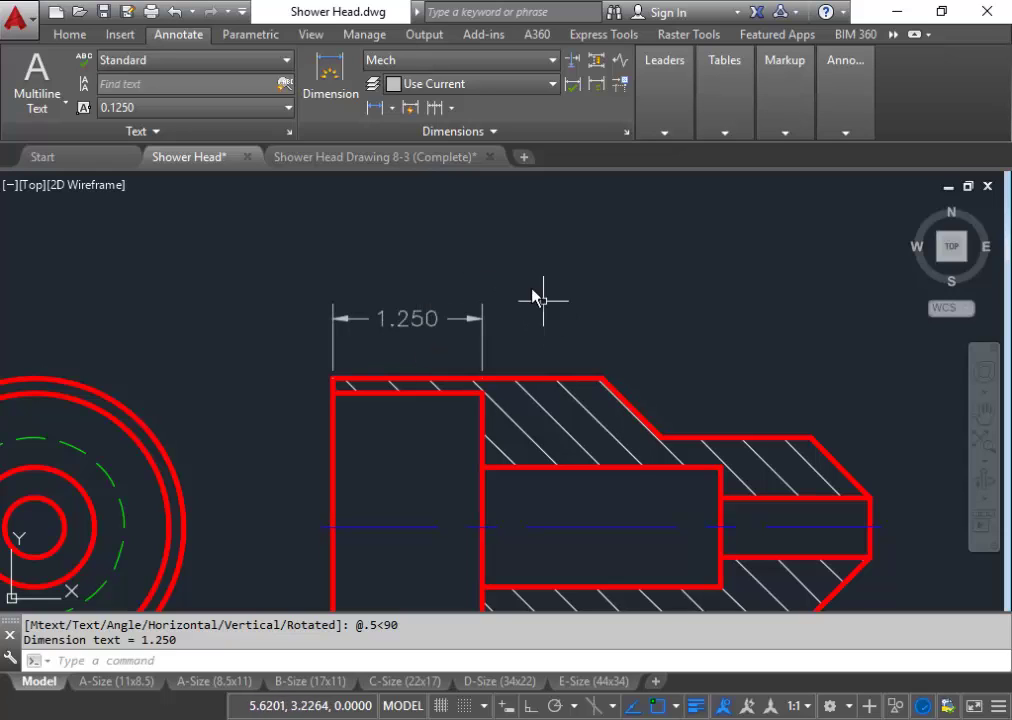
pyautogui.click(452, 110)
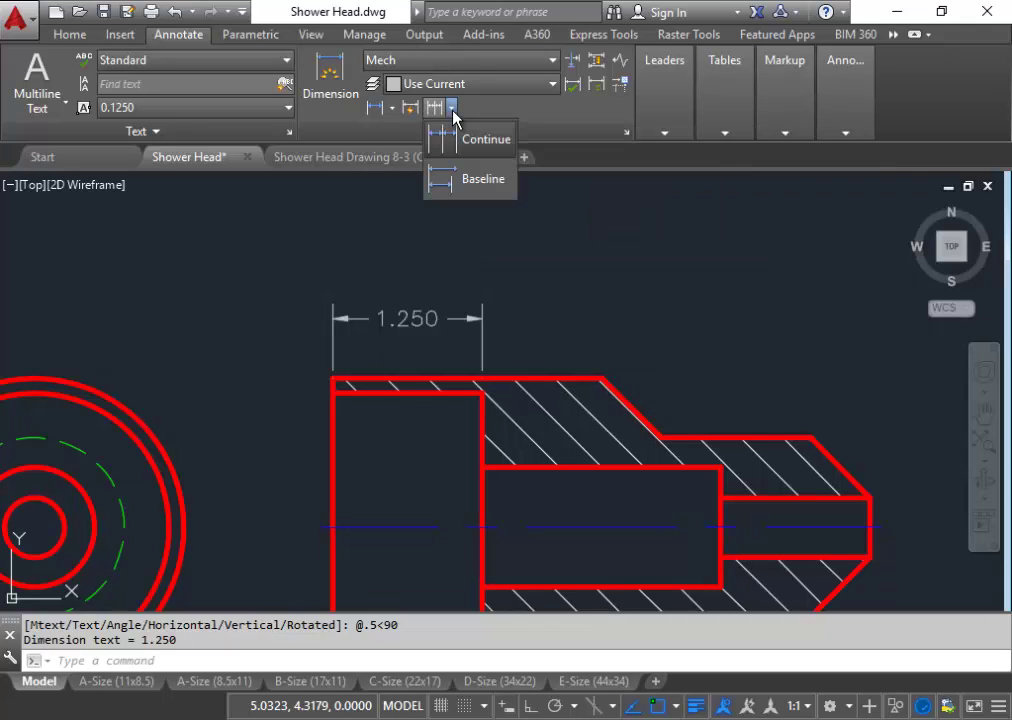
pyautogui.click(481, 181)
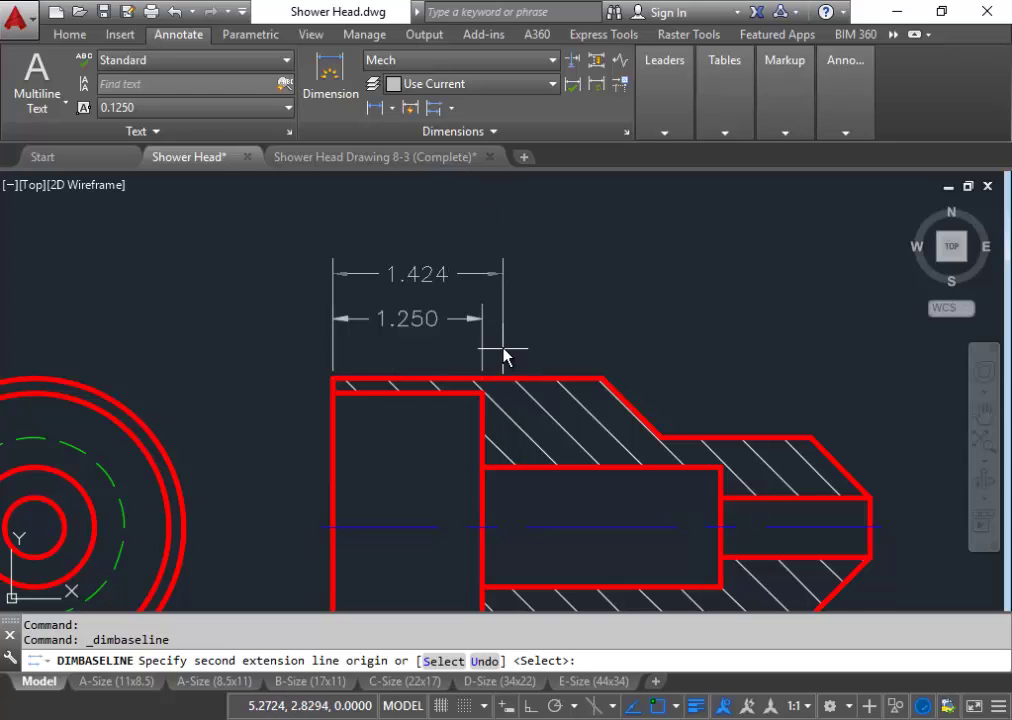
pyautogui.moveTo(519, 355); pyautogui.dragTo(473, 302, button='middle')
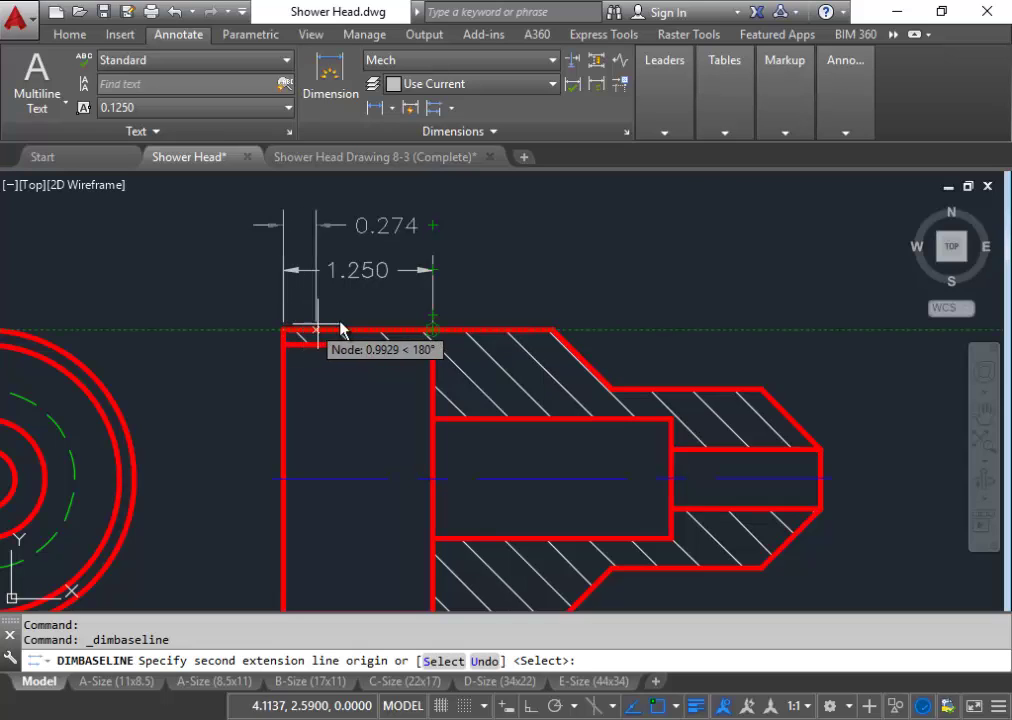
pyautogui.moveTo(500, 339)
pyautogui.mouseDown(button='middle')
pyautogui.moveTo(470, 384)
pyautogui.moveTo(488, 327)
pyautogui.mouseUp(button='middle')
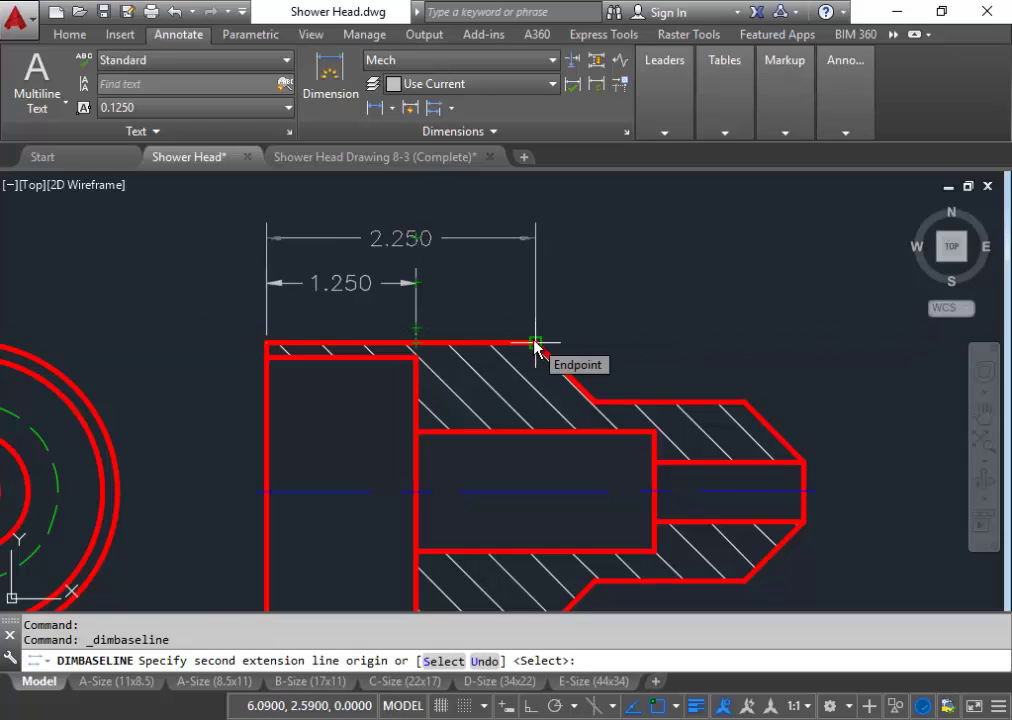
pyautogui.click(535, 344)
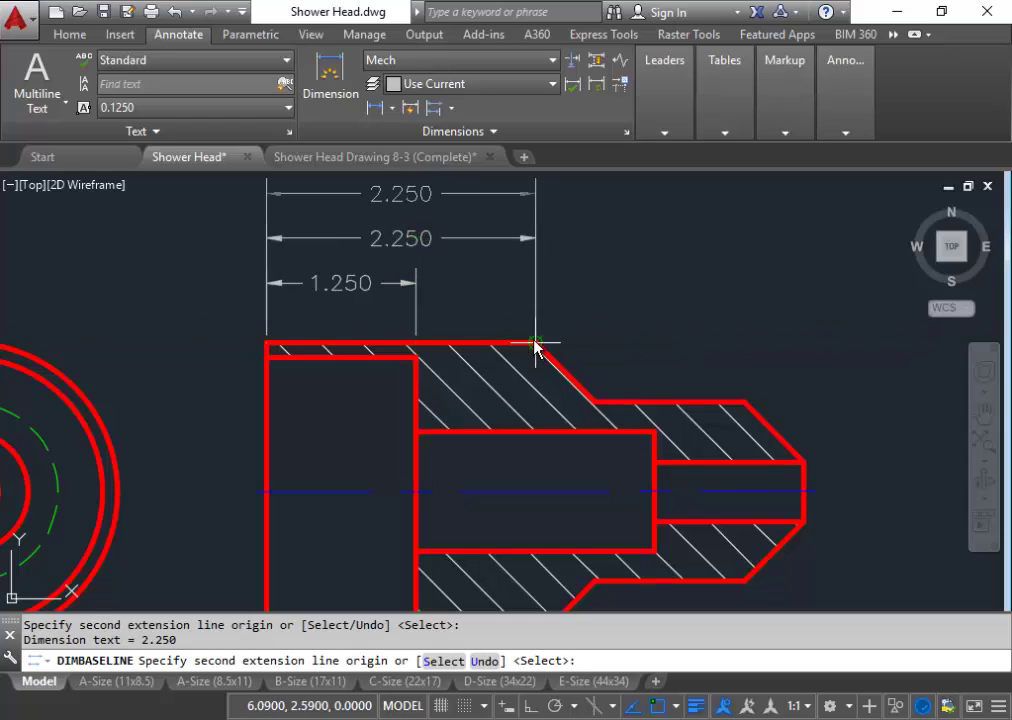
pyautogui.click(595, 402)
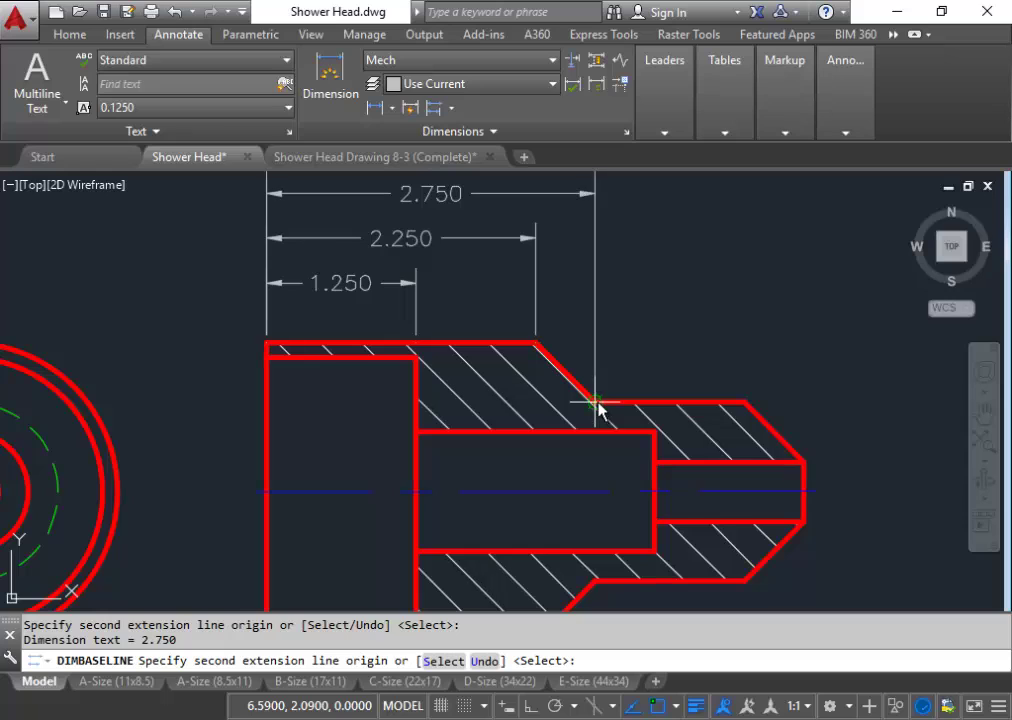
# Continue the baseline dimensions to the middle bore's end, the start of the nose chamfer and the right face, and end the command
pyautogui.click(655, 432)
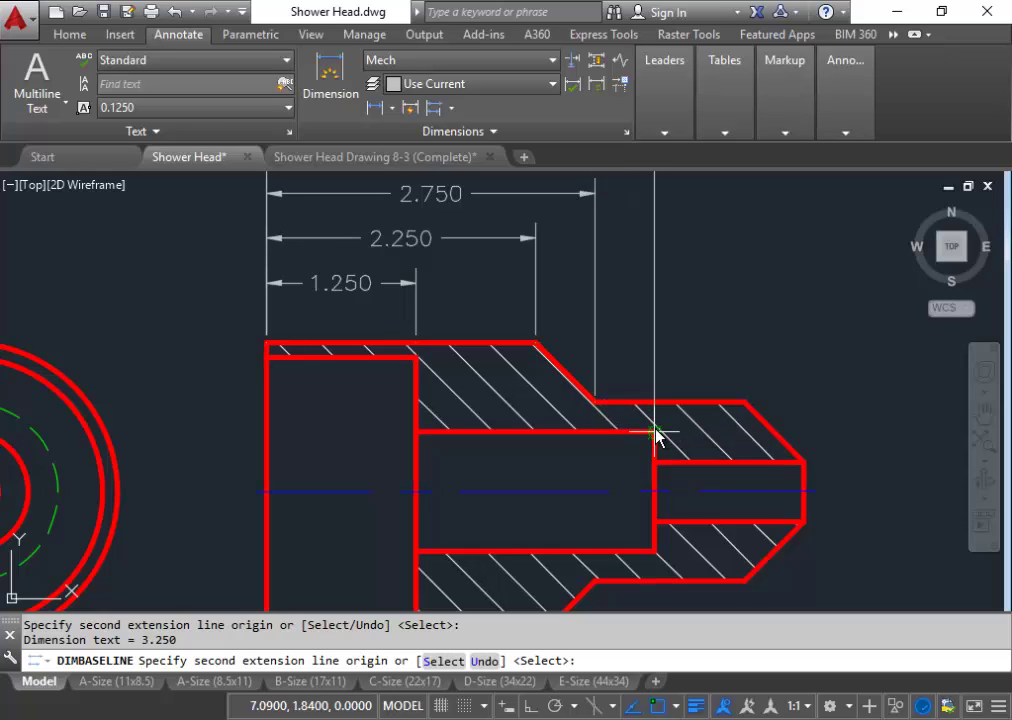
pyautogui.click(744, 403)
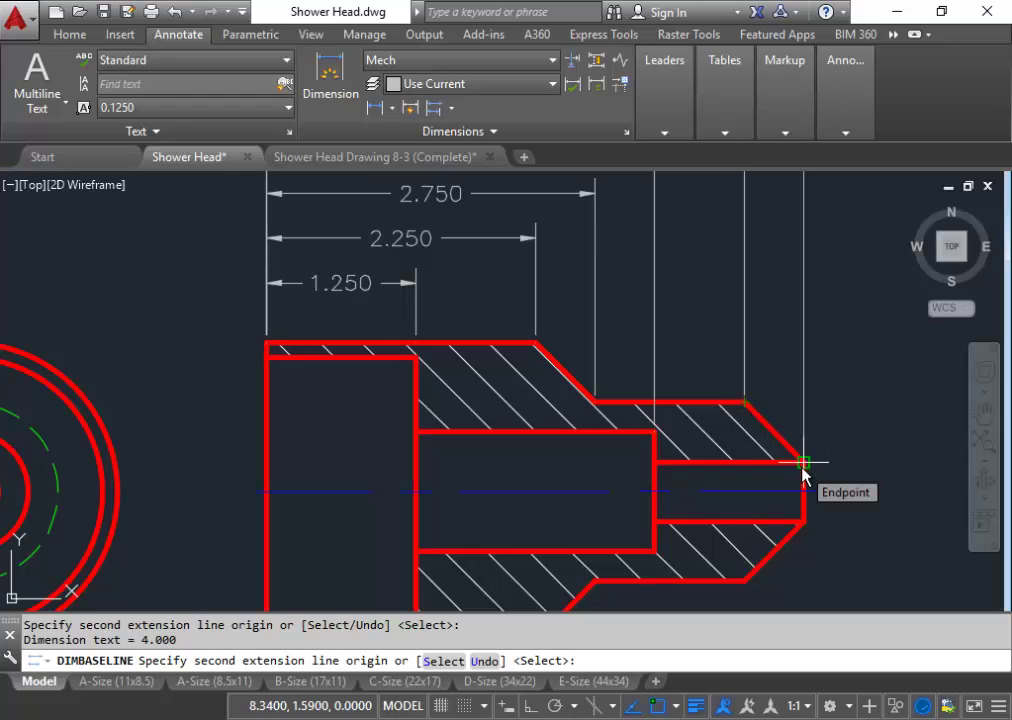
pyautogui.click(803, 466)
pyautogui.middleClick(826, 441)
pyautogui.middleClick(826, 441)
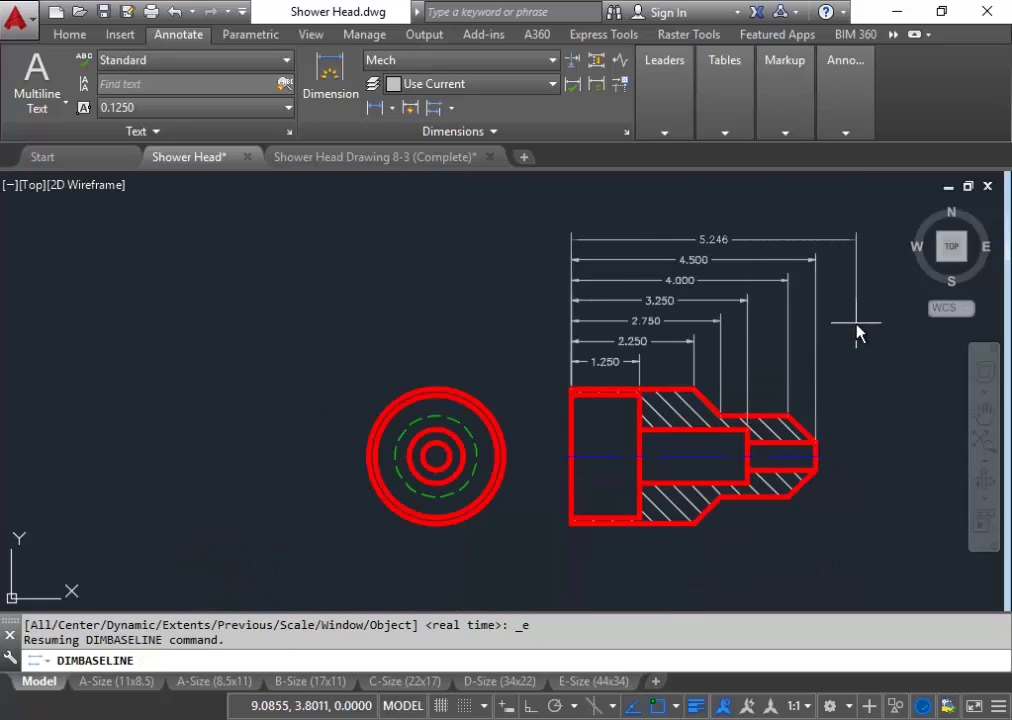
pyautogui.press('Return')
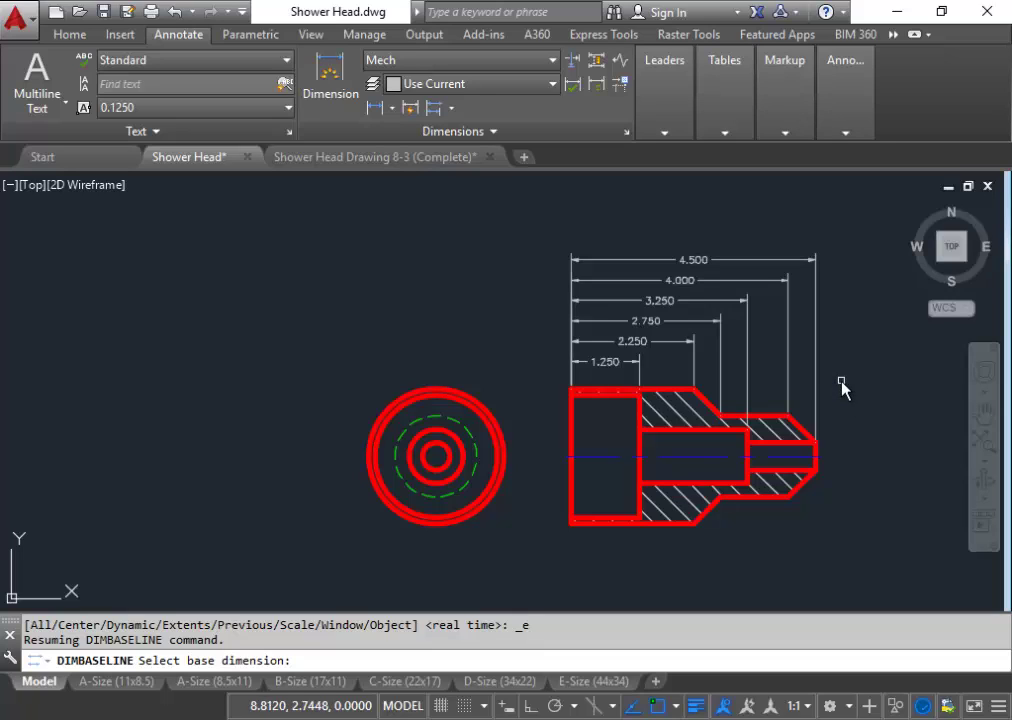
pyautogui.press('Escape')
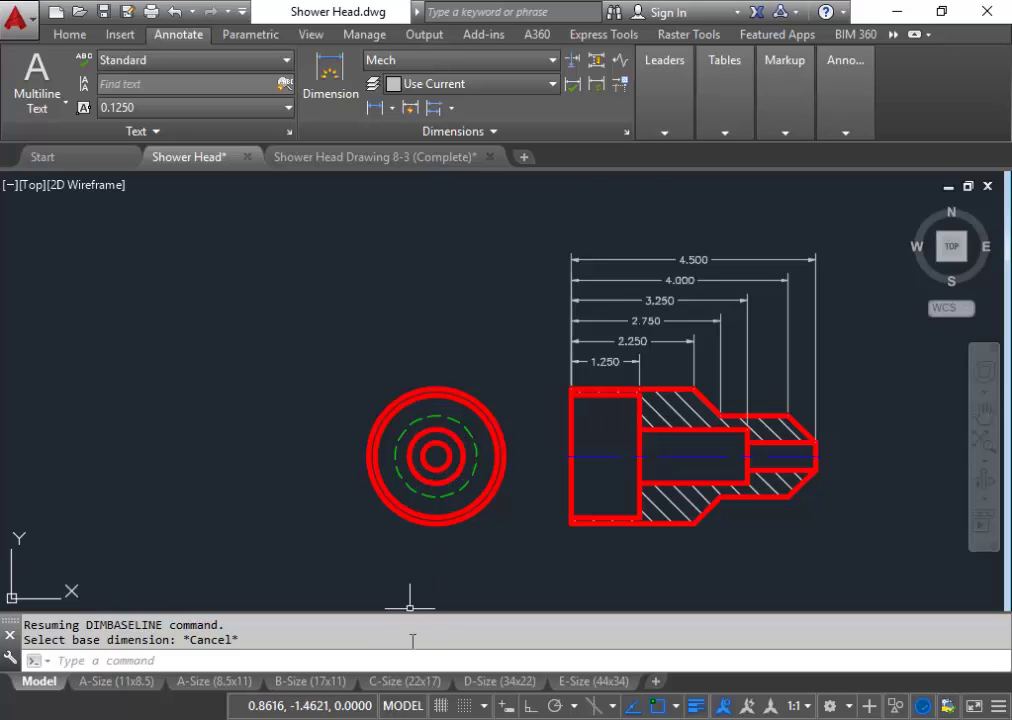
# Start a vertical linear dimension between the upper and lower corners where the nose chamfers begin in the section view
pyautogui.scroll(3, 450, 345)
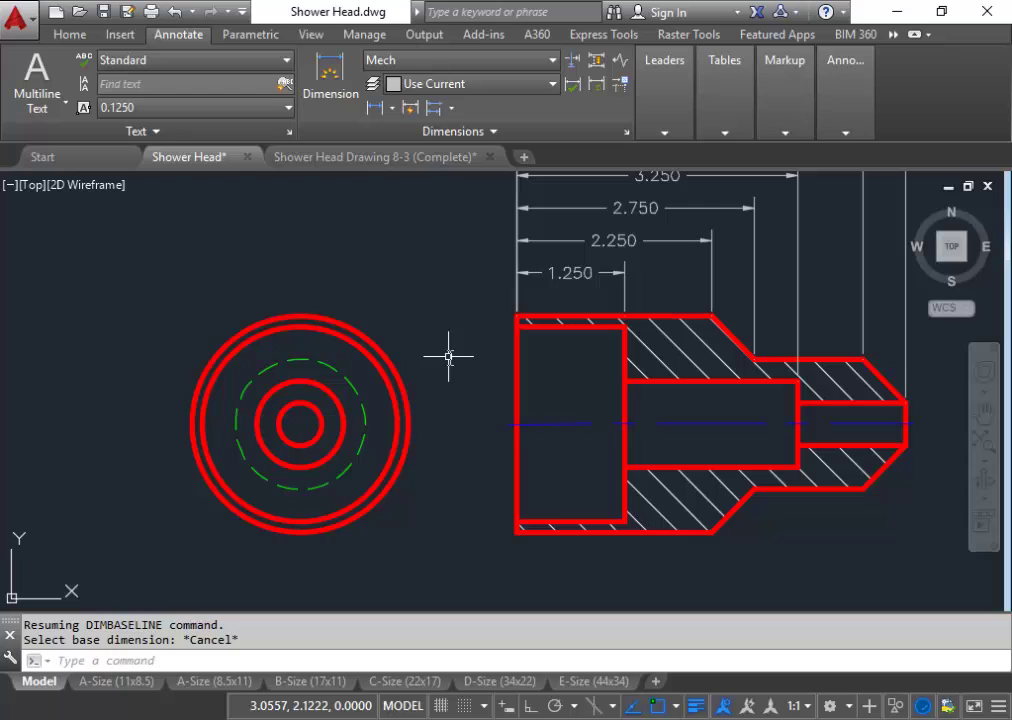
pyautogui.moveTo(449, 356); pyautogui.dragTo(363, 317, button='middle')
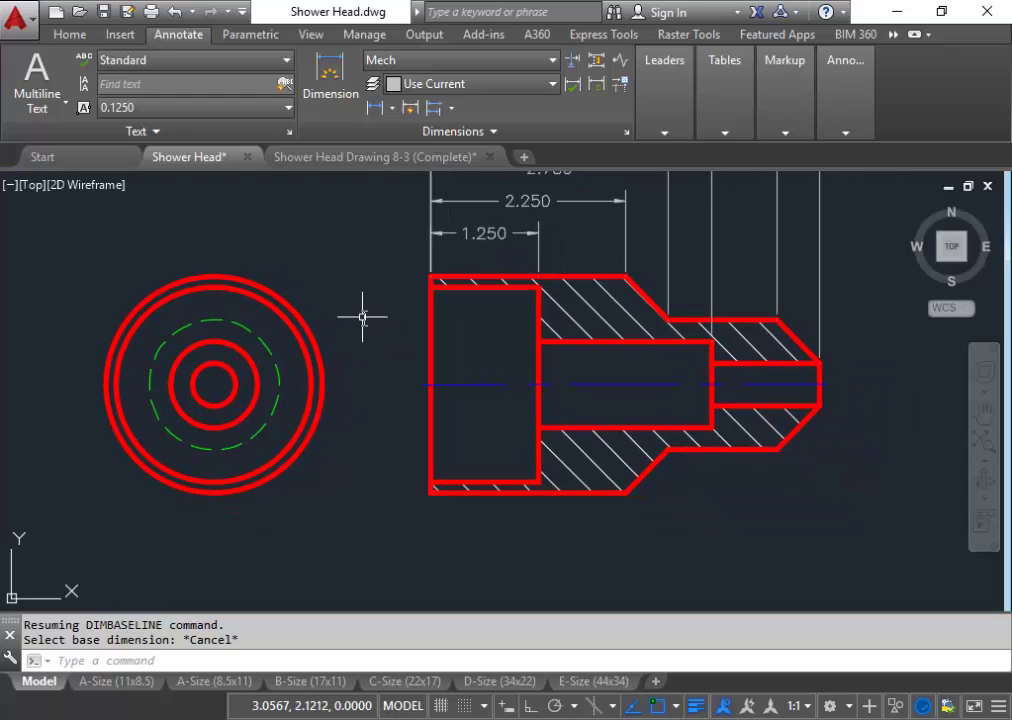
pyautogui.click(393, 107)
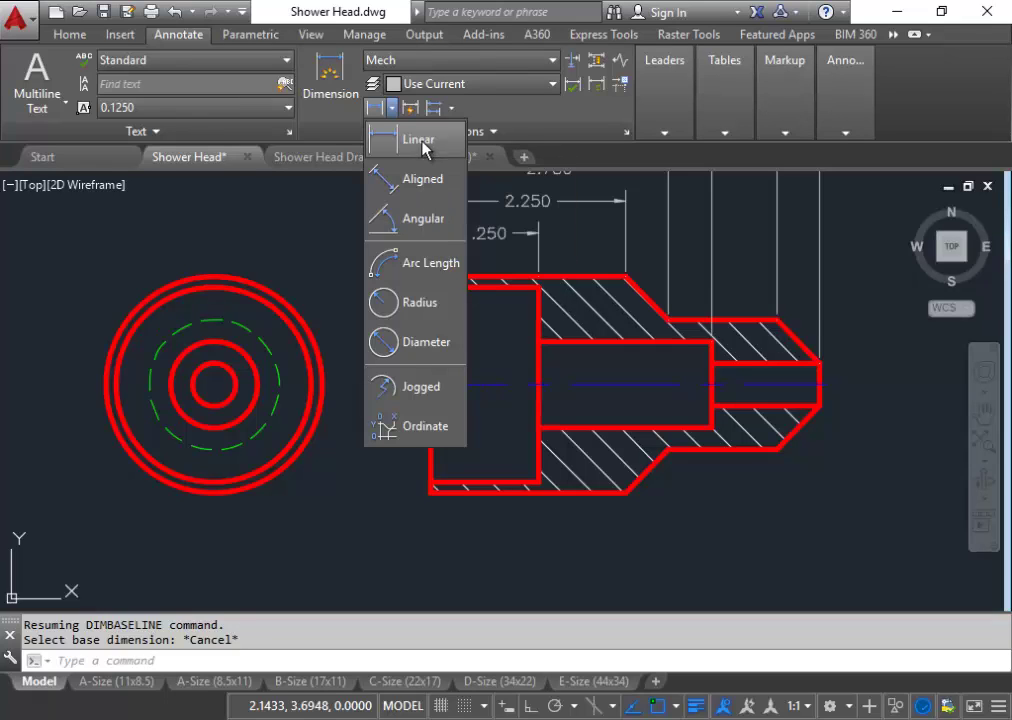
pyautogui.click(422, 148)
pyautogui.moveTo(764, 305); pyautogui.dragTo(580, 285, button='middle')
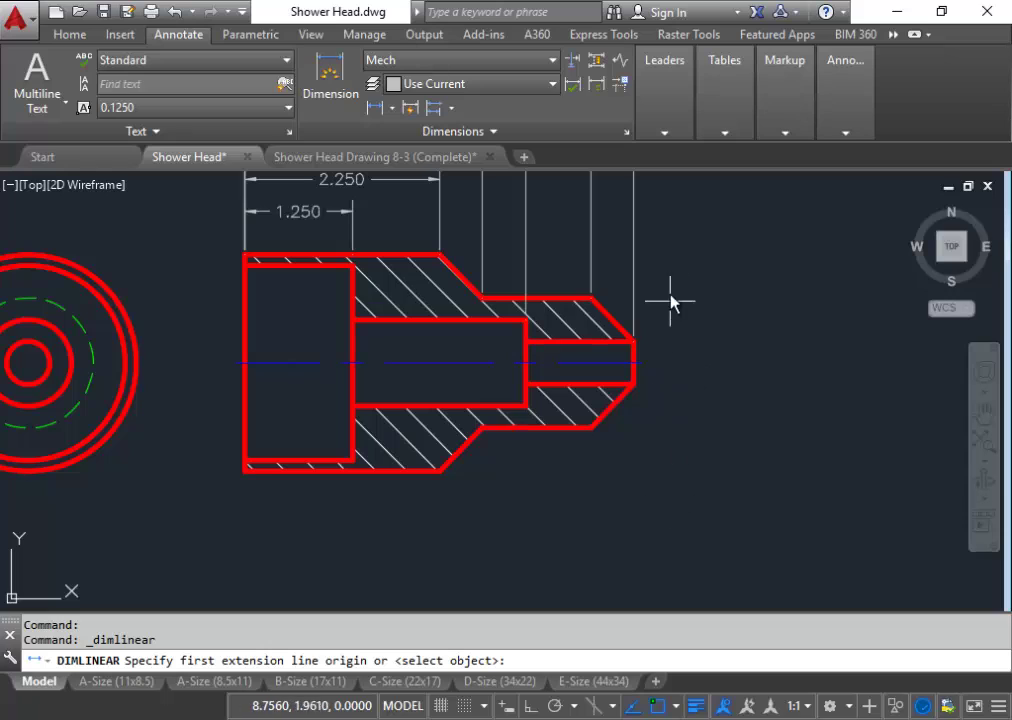
pyautogui.click(591, 298)
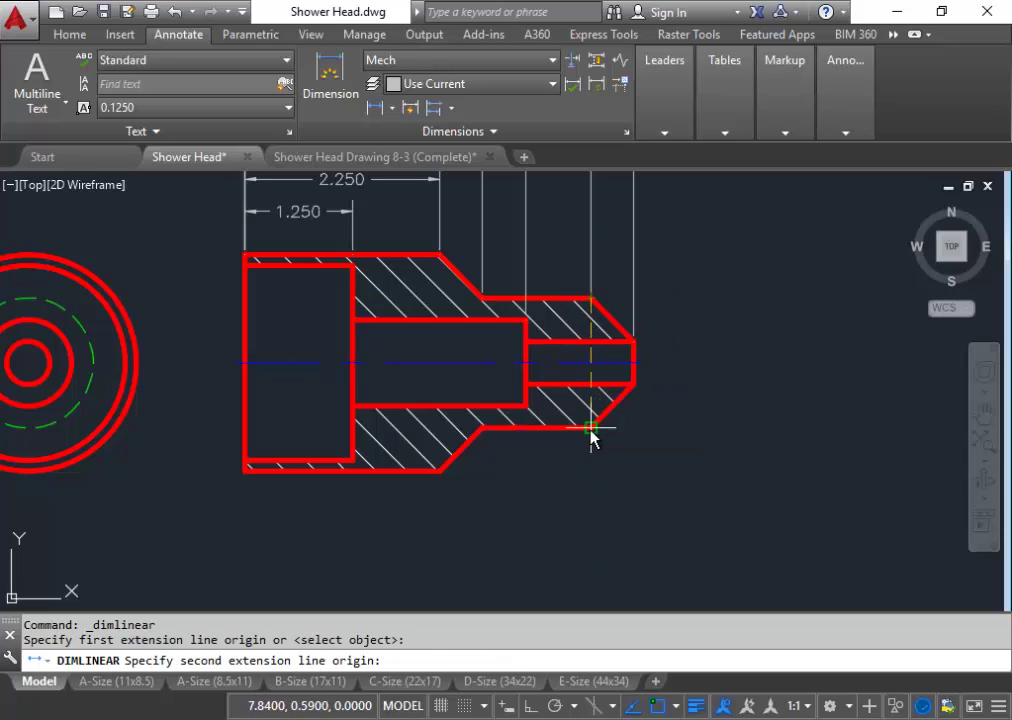
pyautogui.click(591, 428)
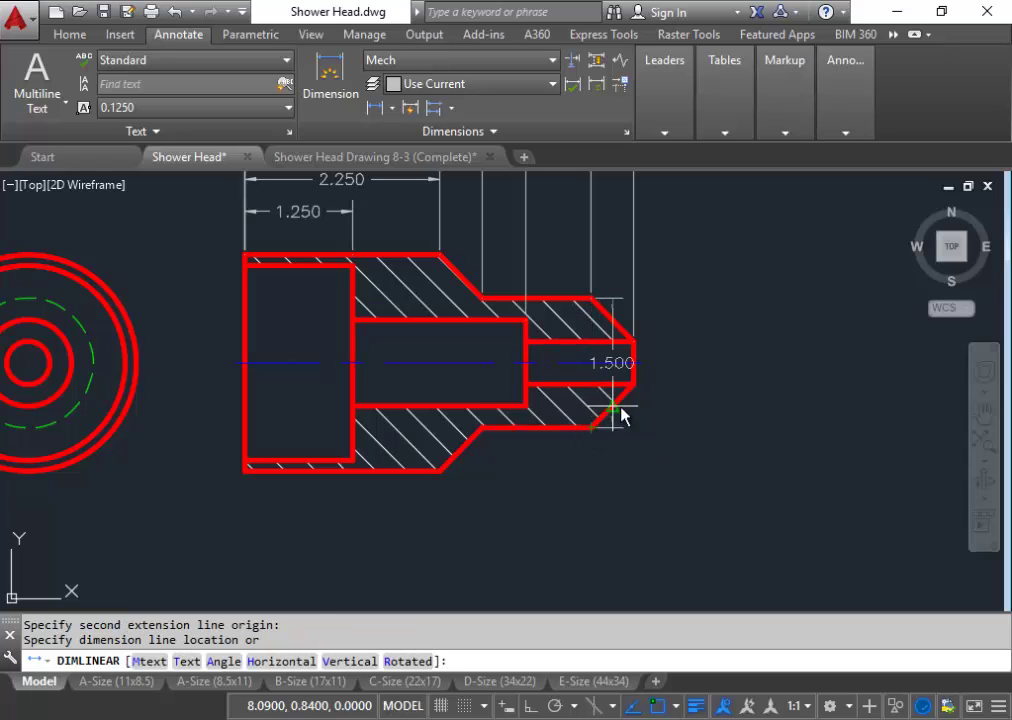
pyautogui.scroll(2, 705, 413)
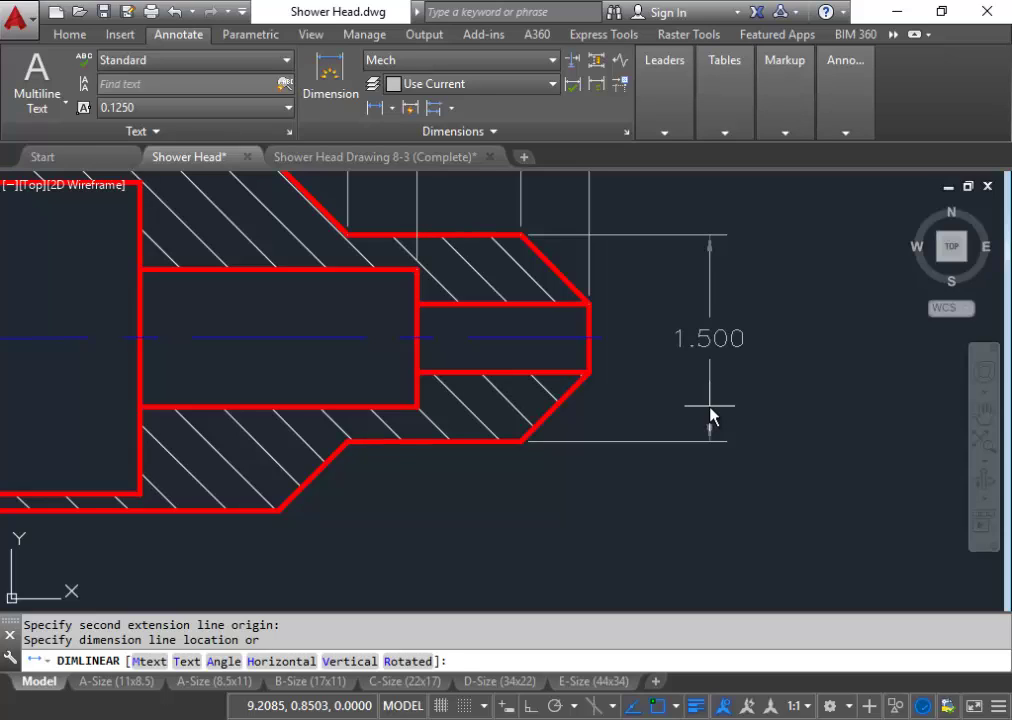
# Insert a diameter symbol before the nose dimension's value using the multiline text option, and close the text editor
pyautogui.press('Return')
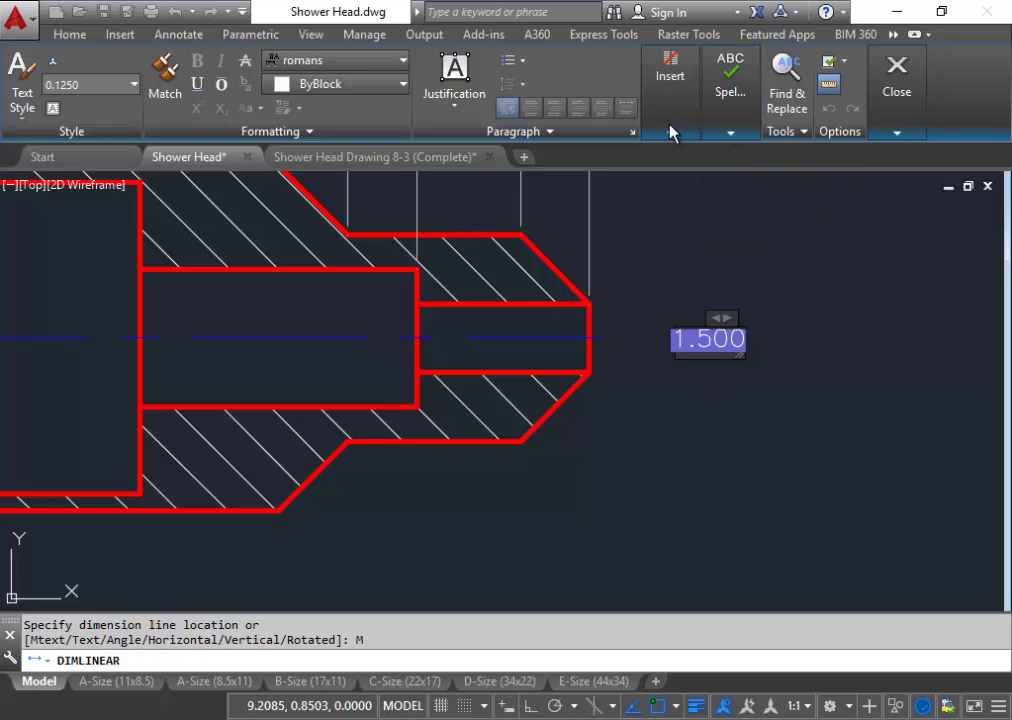
pyautogui.moveTo(688, 118)
pyautogui.click(740, 180)
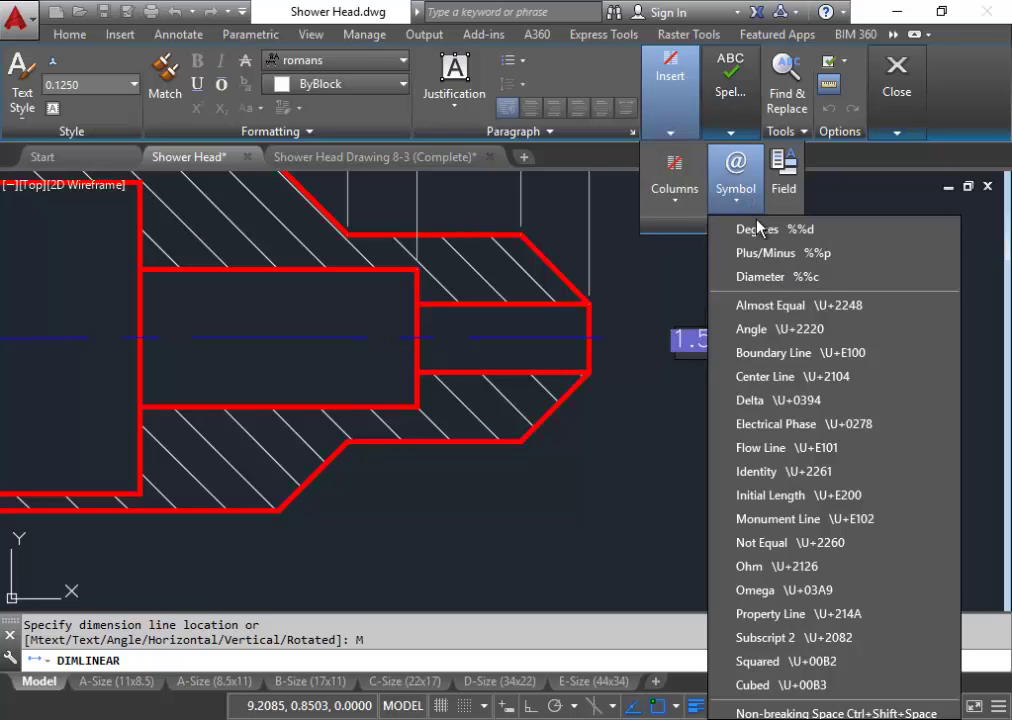
pyautogui.click(778, 287)
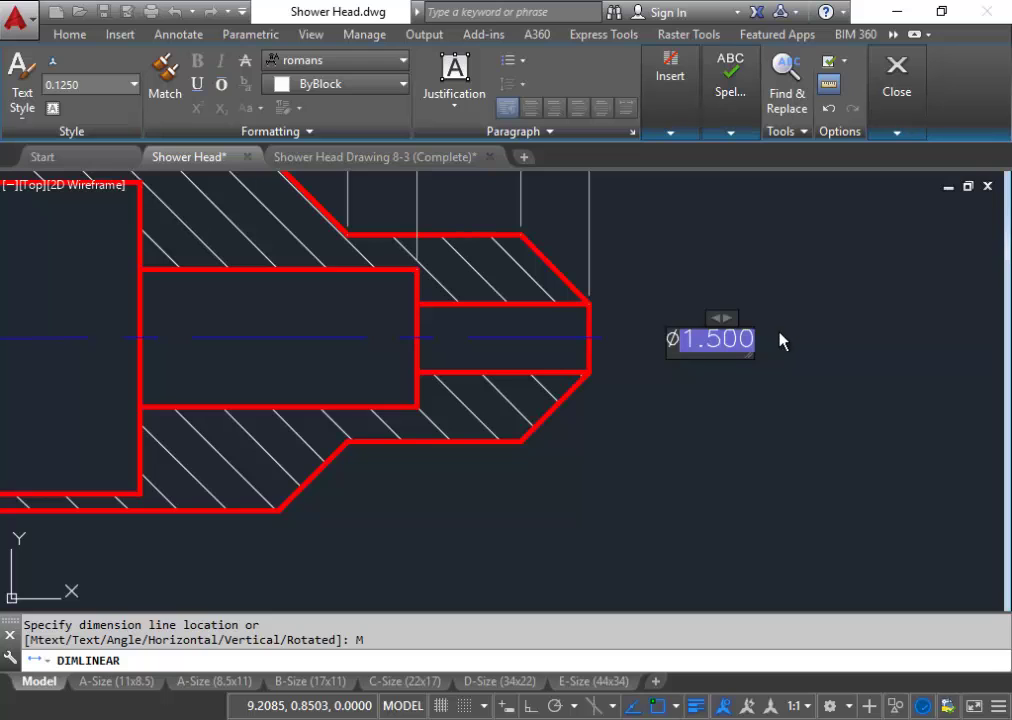
pyautogui.moveTo(913, 107)
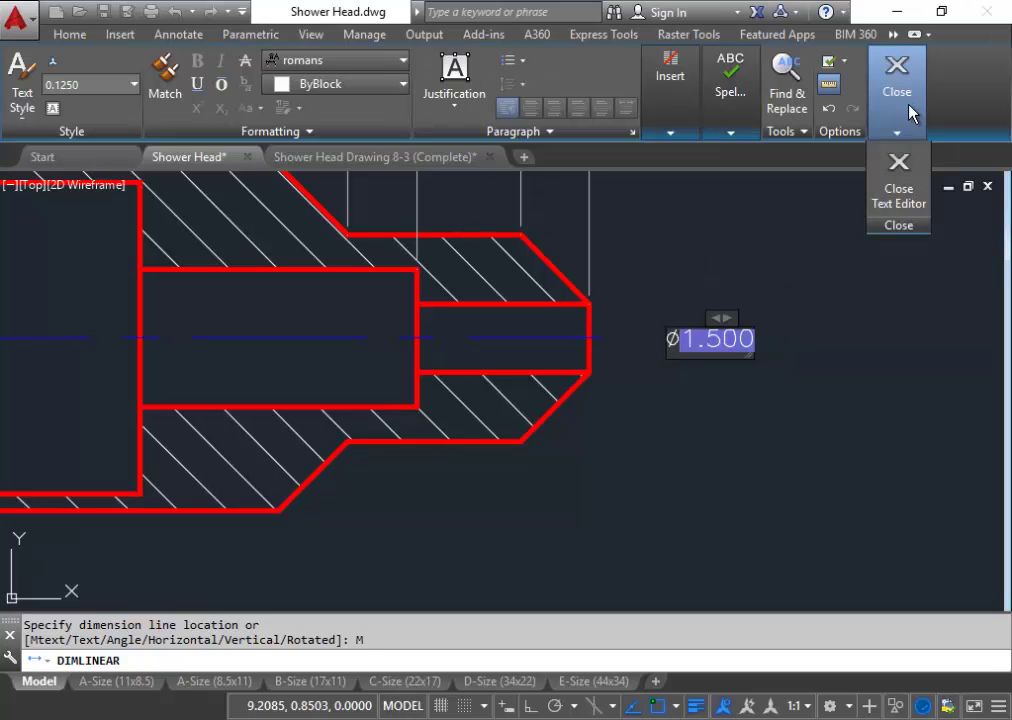
pyautogui.click(897, 178)
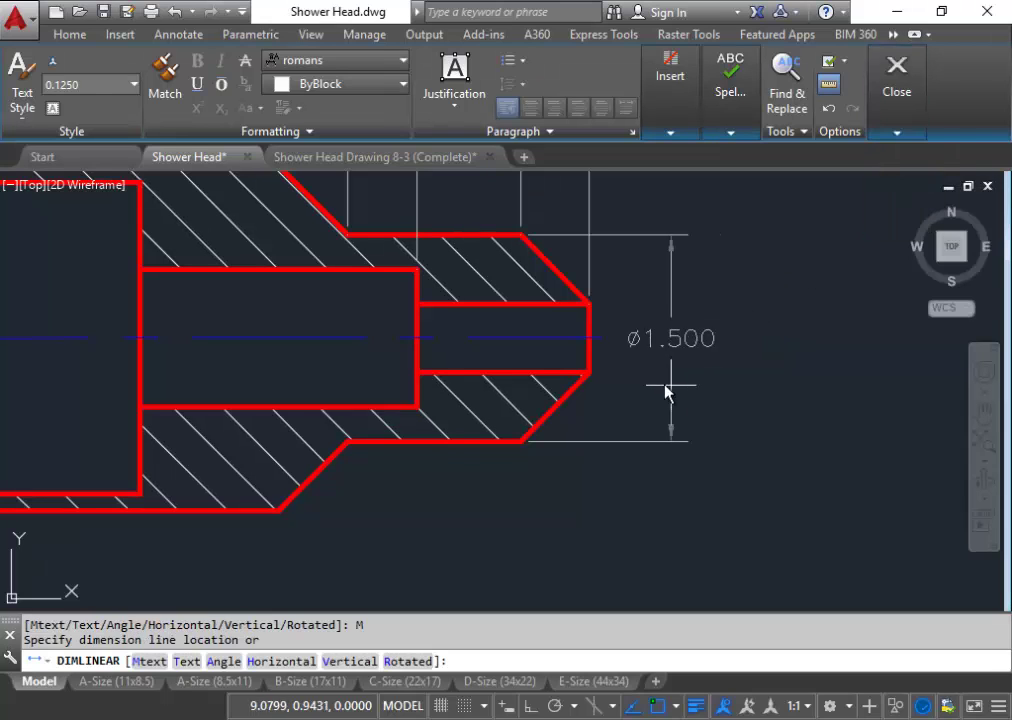
# Place the nose diameter's dimension line beyond the section view's right end at @1<0
pyautogui.scroll(2, 678, 368)
pyautogui.scroll(-2, 678, 366)
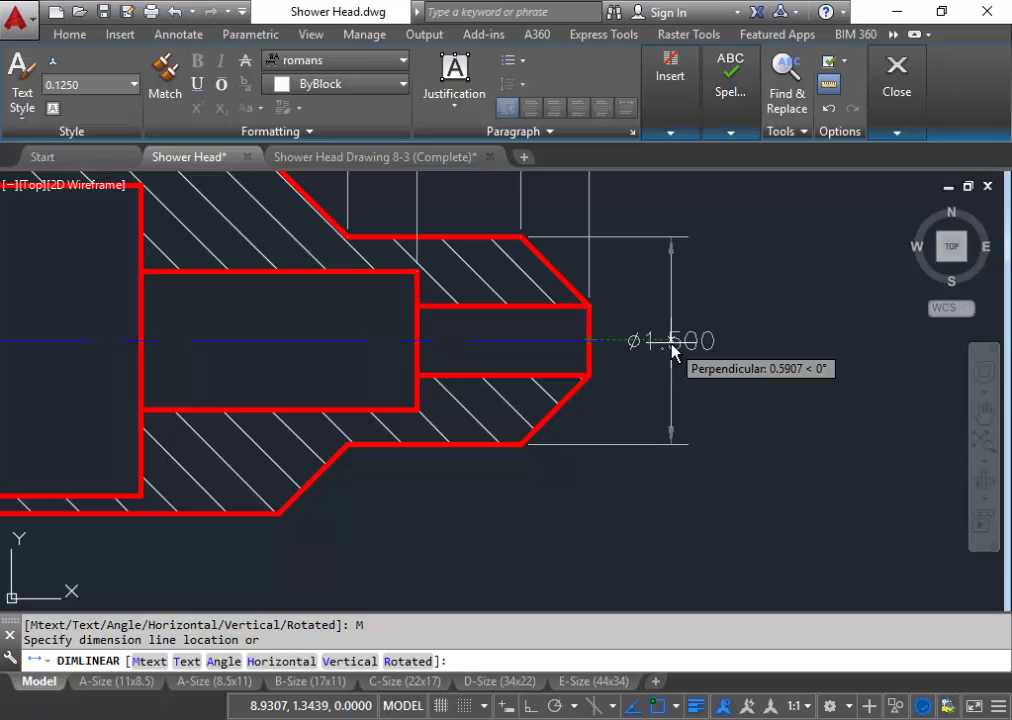
pyautogui.scroll(-4, 660, 352)
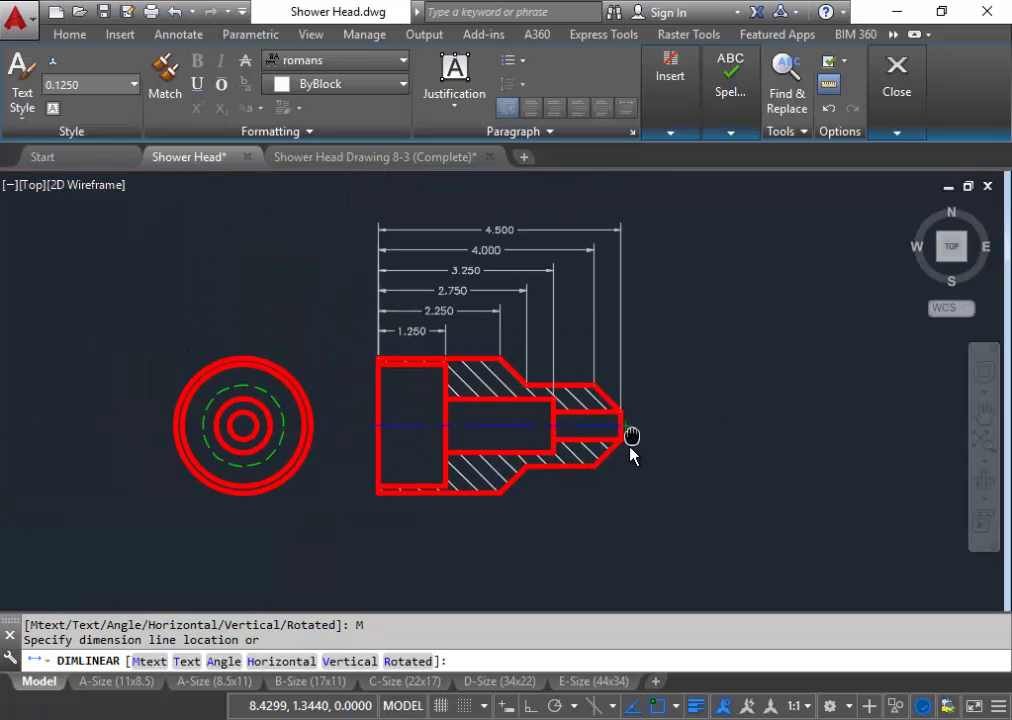
pyautogui.scroll(3, 630, 443)
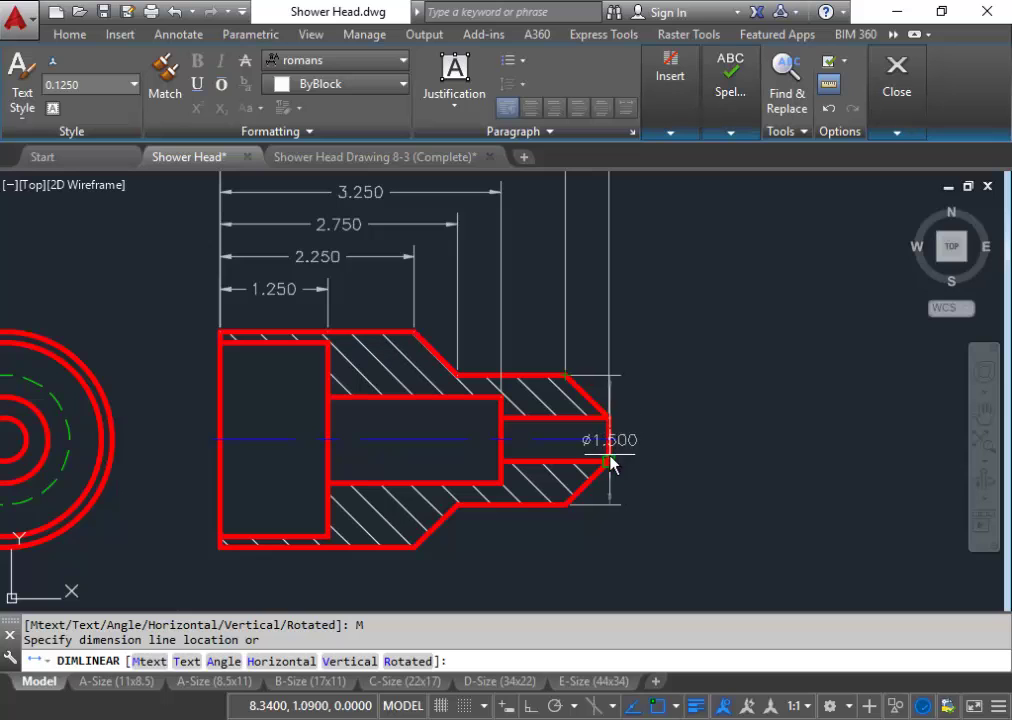
pyautogui.scroll(-2, 662, 420)
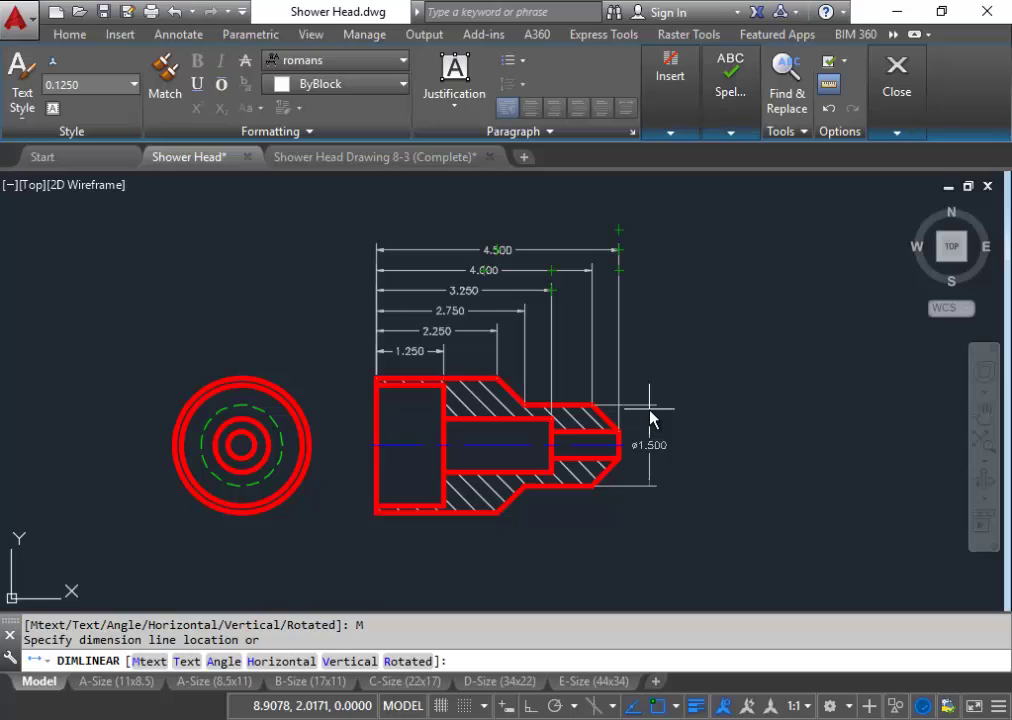
pyautogui.write('@')
pyautogui.write('1<0')
pyautogui.press('Return')
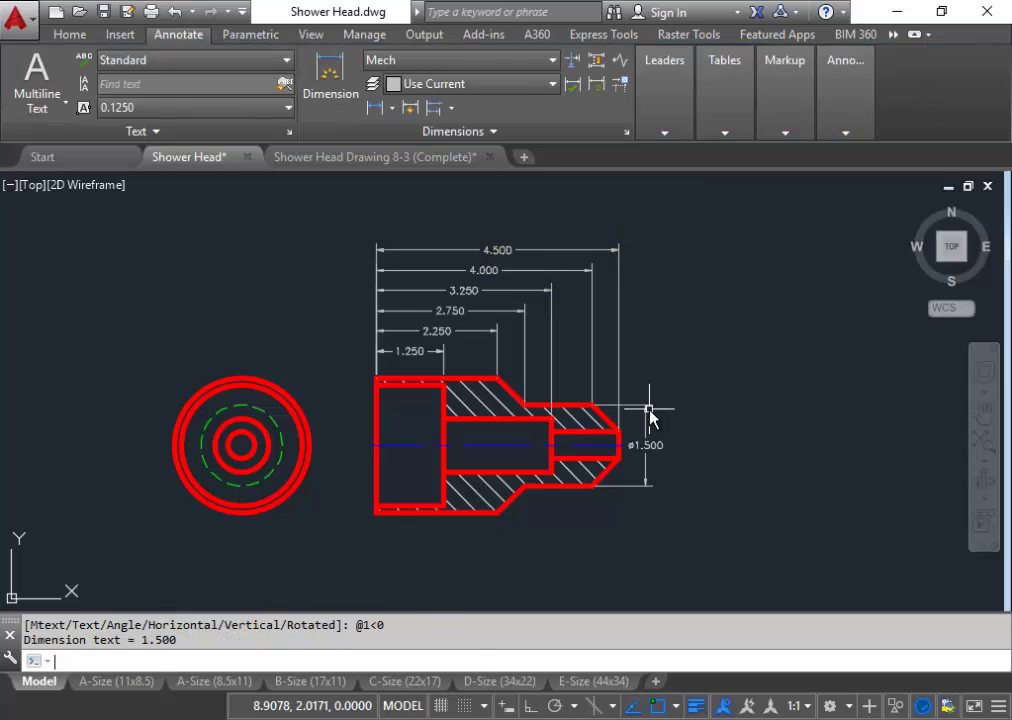
# Start a vertical linear dimension between the upper and lower outer corners of the section view's left face
pyautogui.scroll(2, 625, 507)
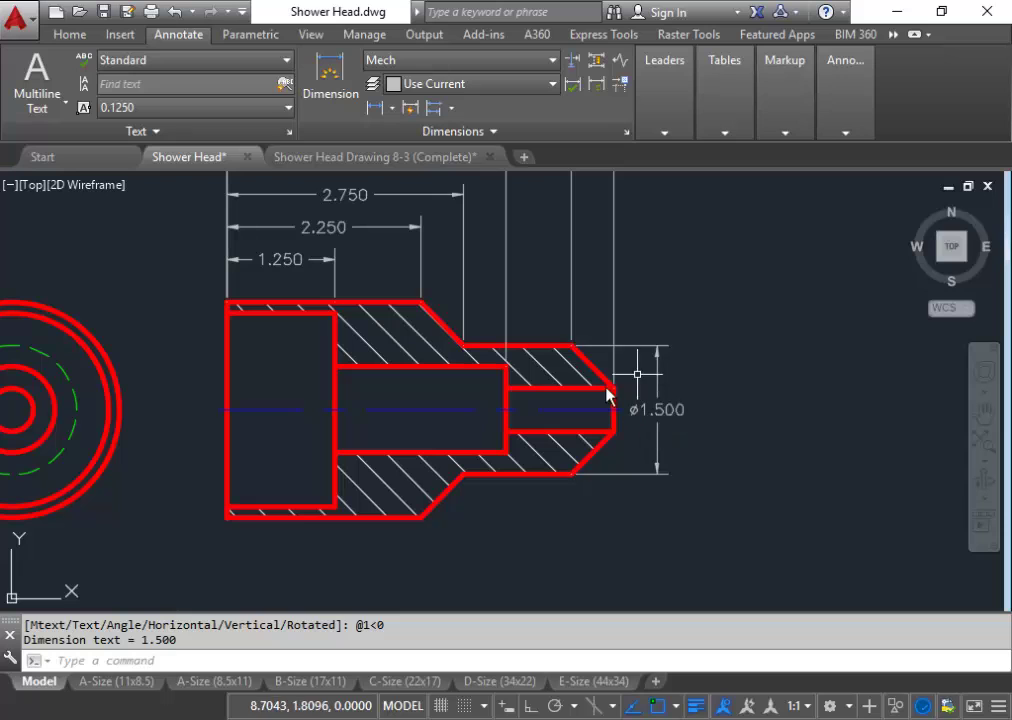
pyautogui.moveTo(470, 411)
pyautogui.mouseDown(button='middle')
pyautogui.moveTo(723, 440)
pyautogui.moveTo(789, 420)
pyautogui.mouseUp(button='middle')
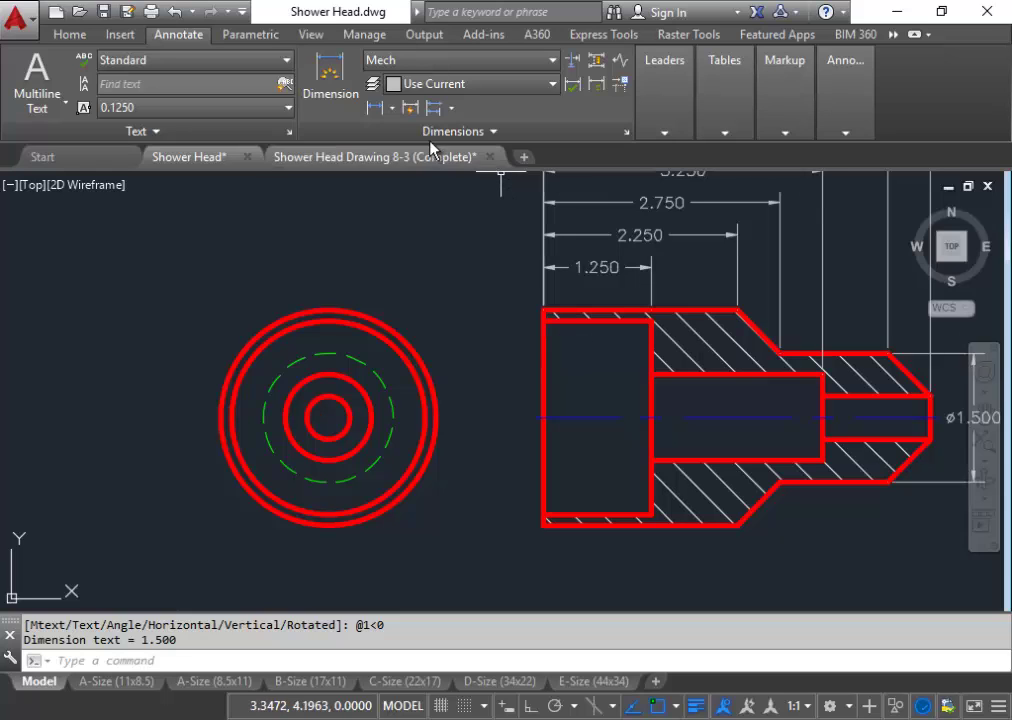
pyautogui.click(390, 108)
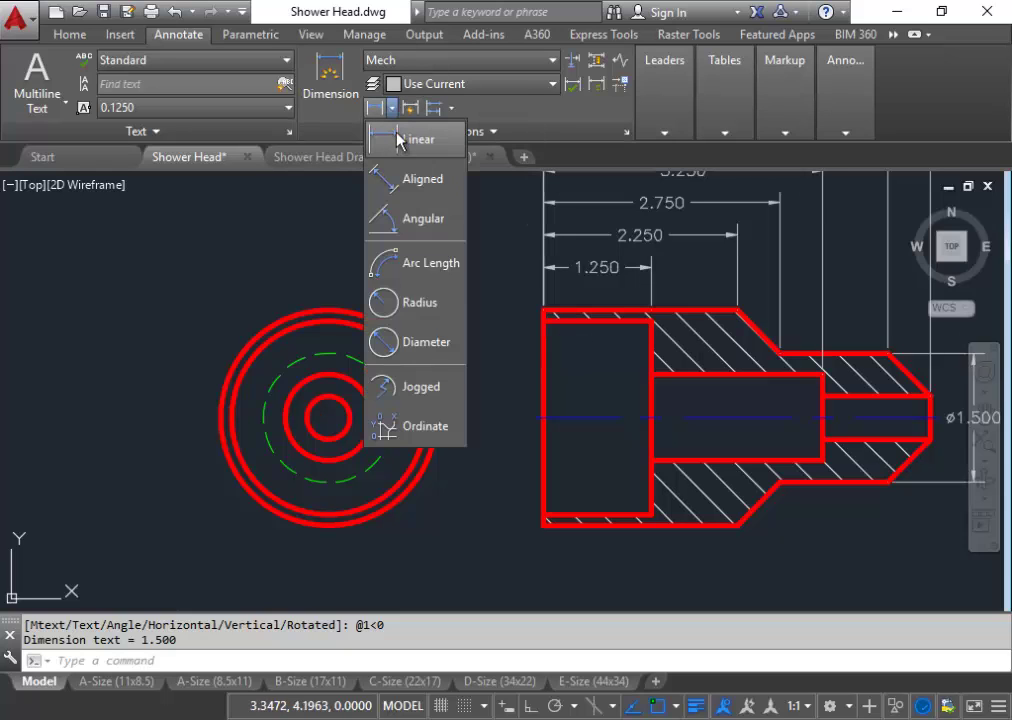
pyautogui.click(386, 136)
pyautogui.click(541, 316)
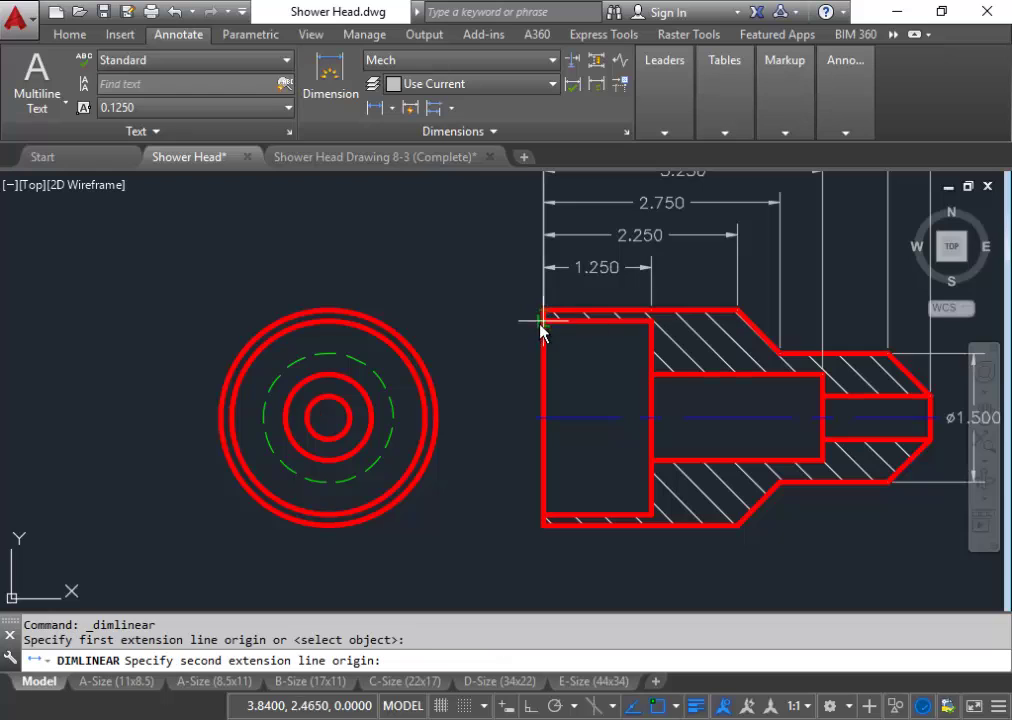
pyautogui.click(542, 525)
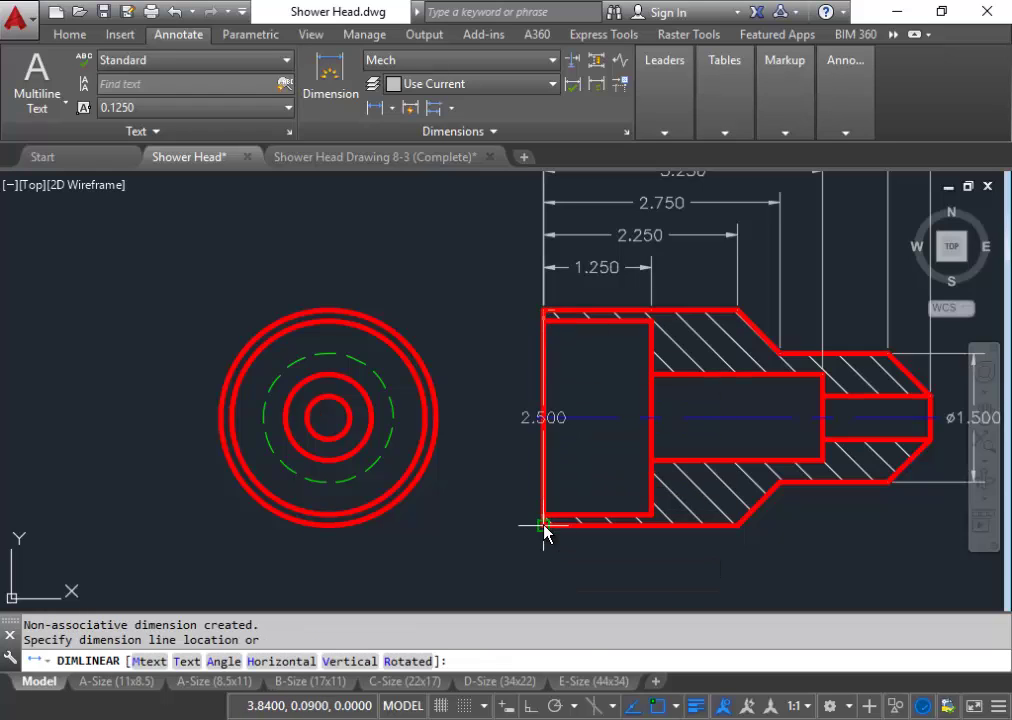
pyautogui.scroll(2, 493, 475)
pyautogui.scroll(-2, 493, 476)
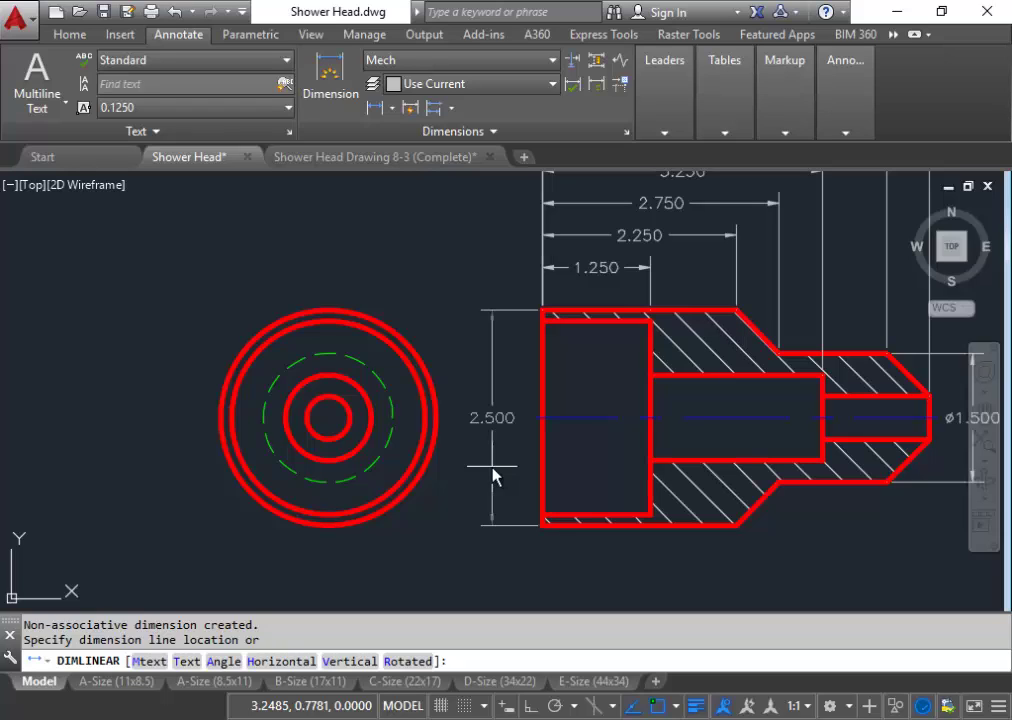
# Prefix the left face dimension's value with the diameter code %%c using the multiline text option, and close the text editor
pyautogui.press('Return')
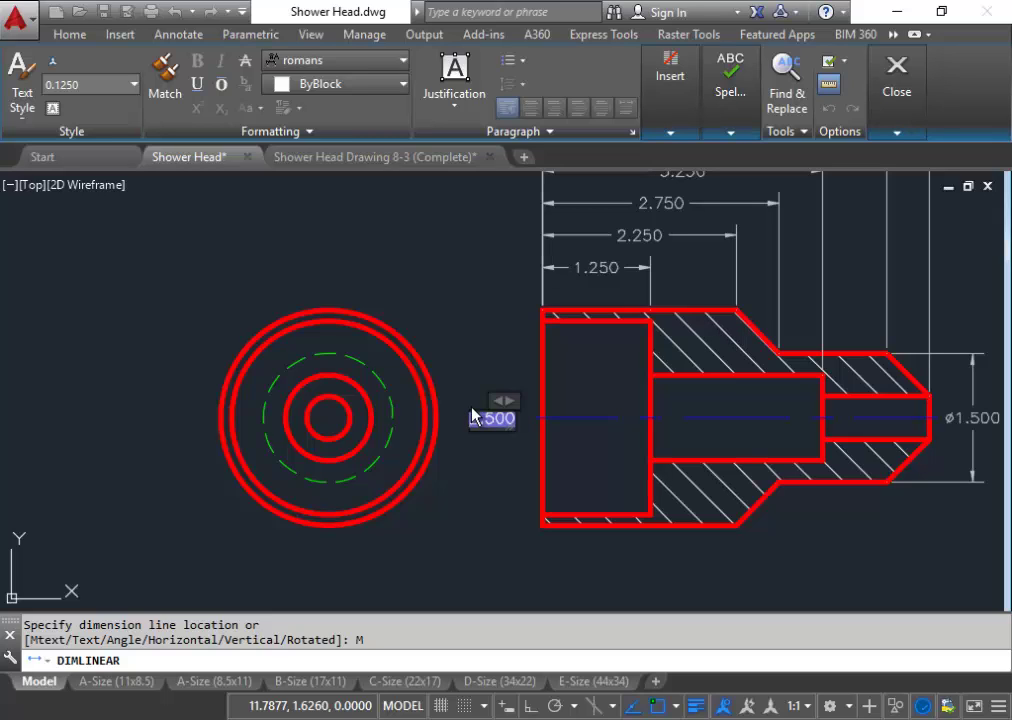
pyautogui.write('%%c')
pyautogui.scroll(3, 462, 418)
pyautogui.scroll(-1, 468, 406)
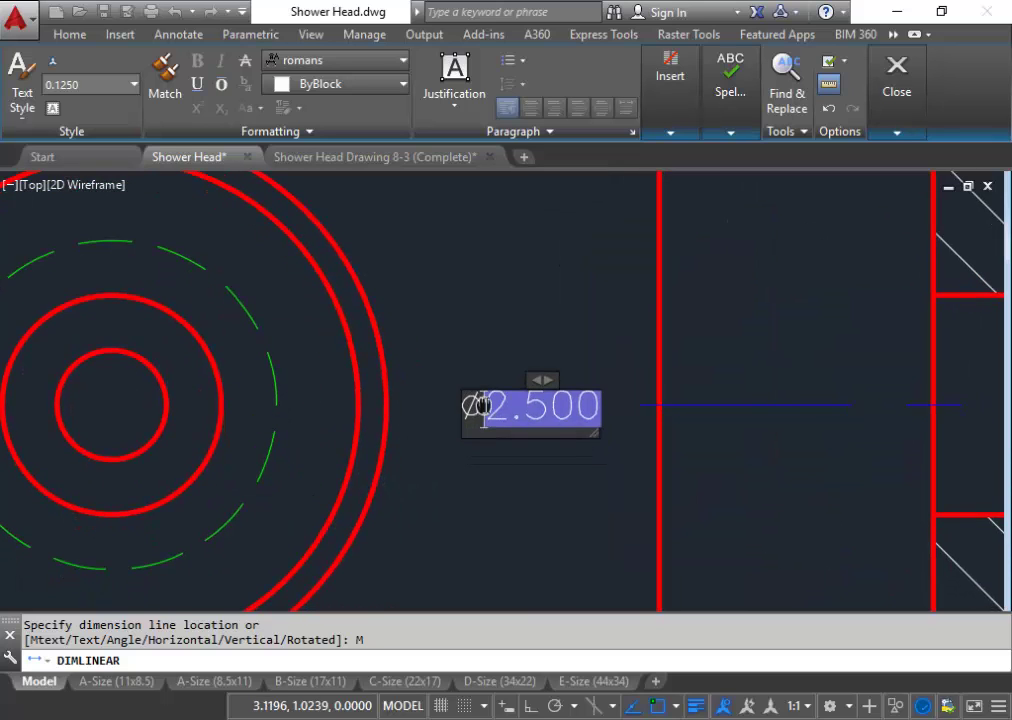
pyautogui.scroll(-1, 512, 460)
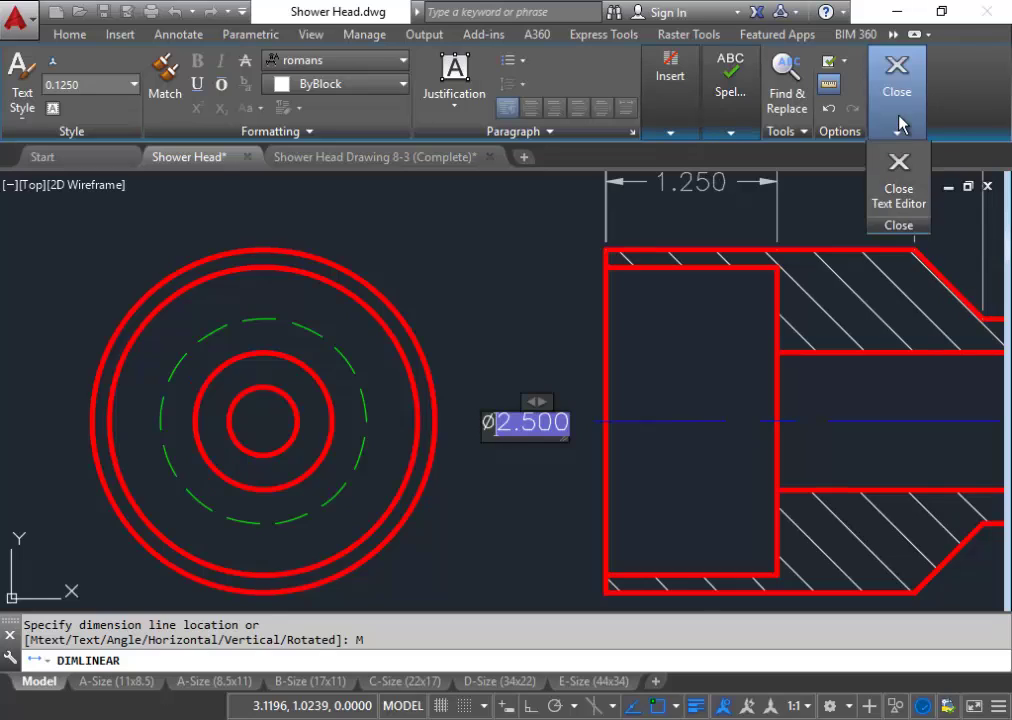
pyautogui.click(899, 172)
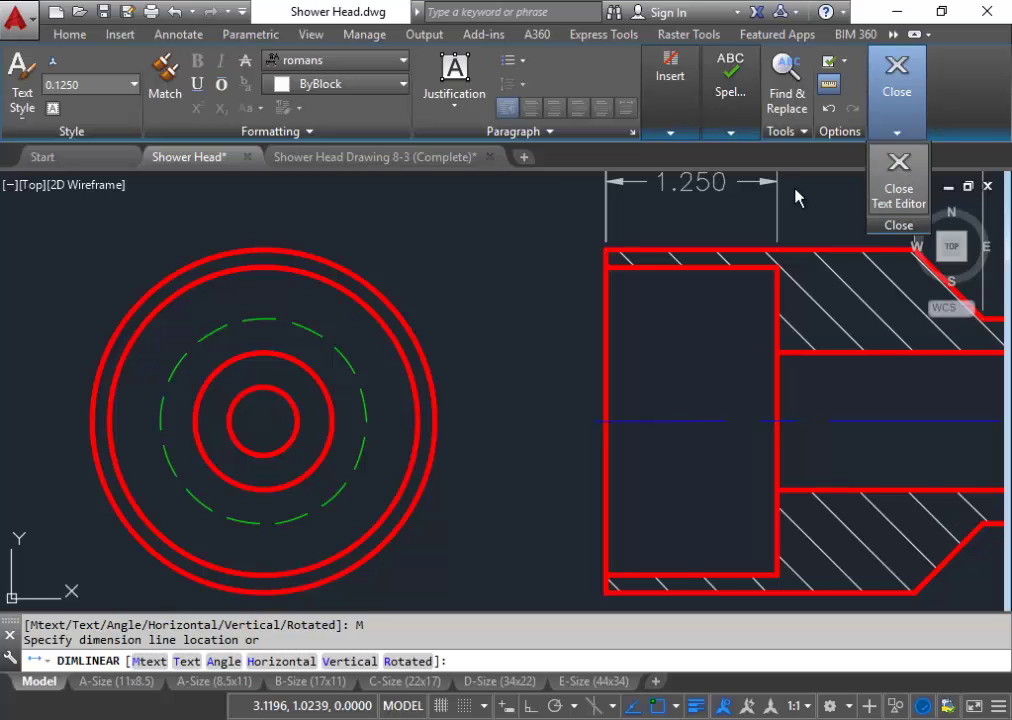
# Place the left face diameter's dimension line outside the section view at @.50<180
pyautogui.scroll(2, 536, 395)
pyautogui.scroll(-4, 535, 330)
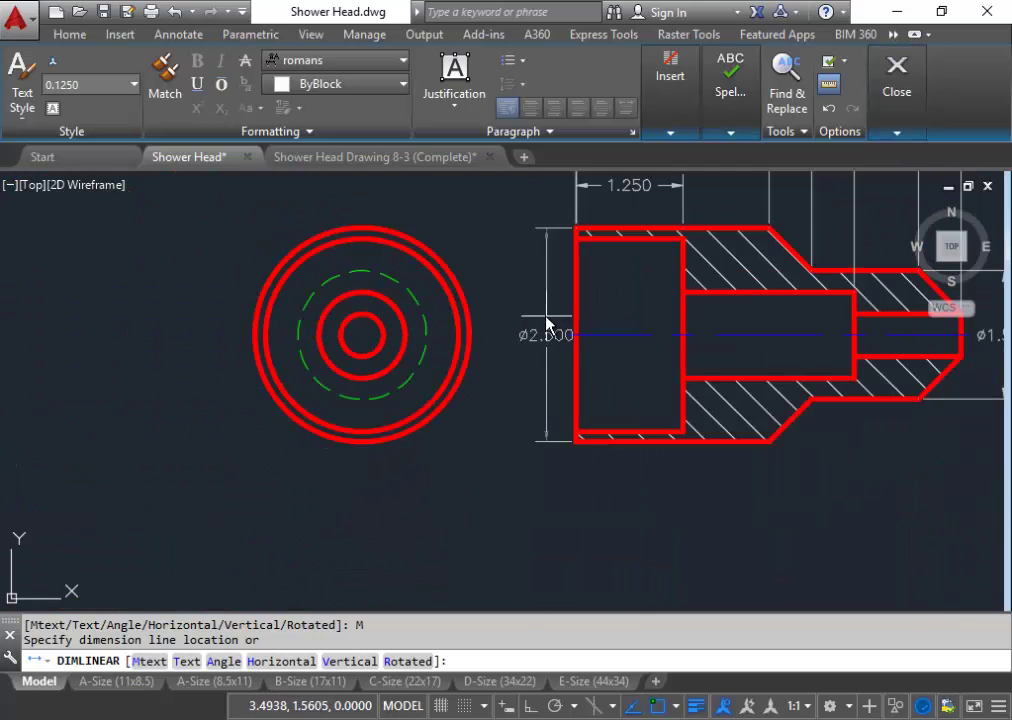
pyautogui.scroll(2, 531, 305)
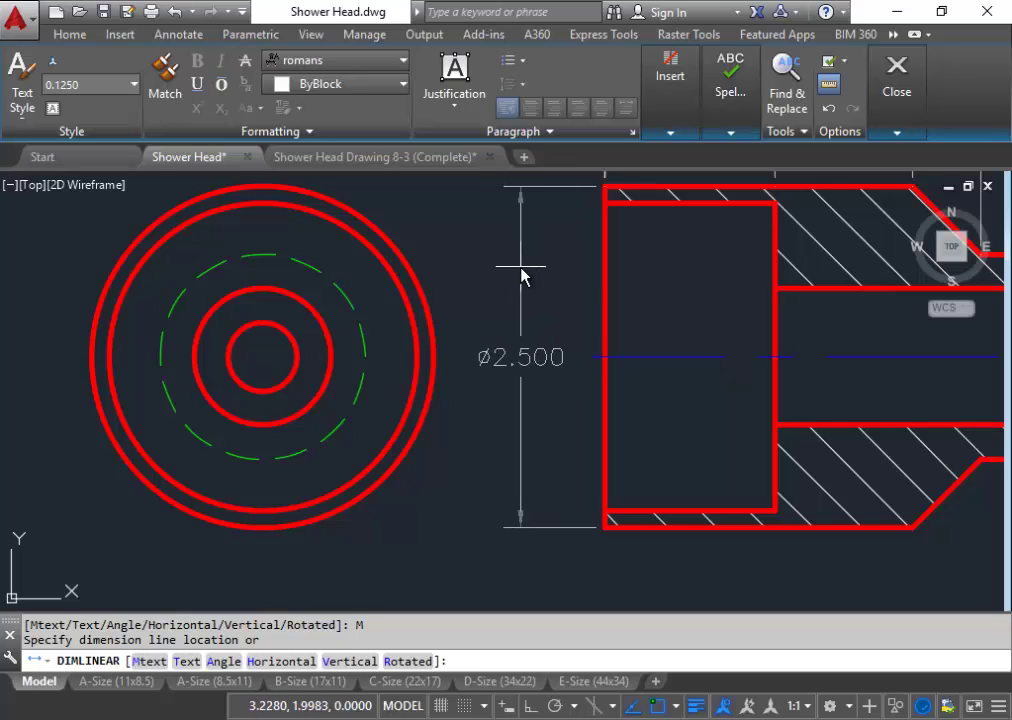
pyautogui.write('@')
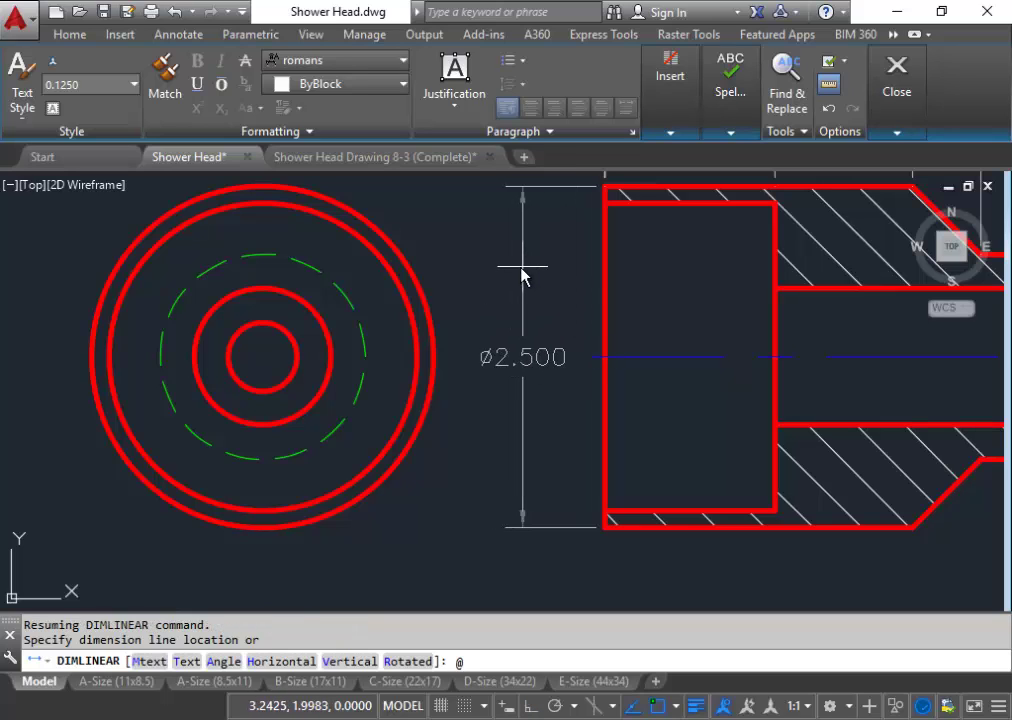
pyautogui.write('.50<180')
pyautogui.press('Return')
pyautogui.scroll(-2, 518, 307)
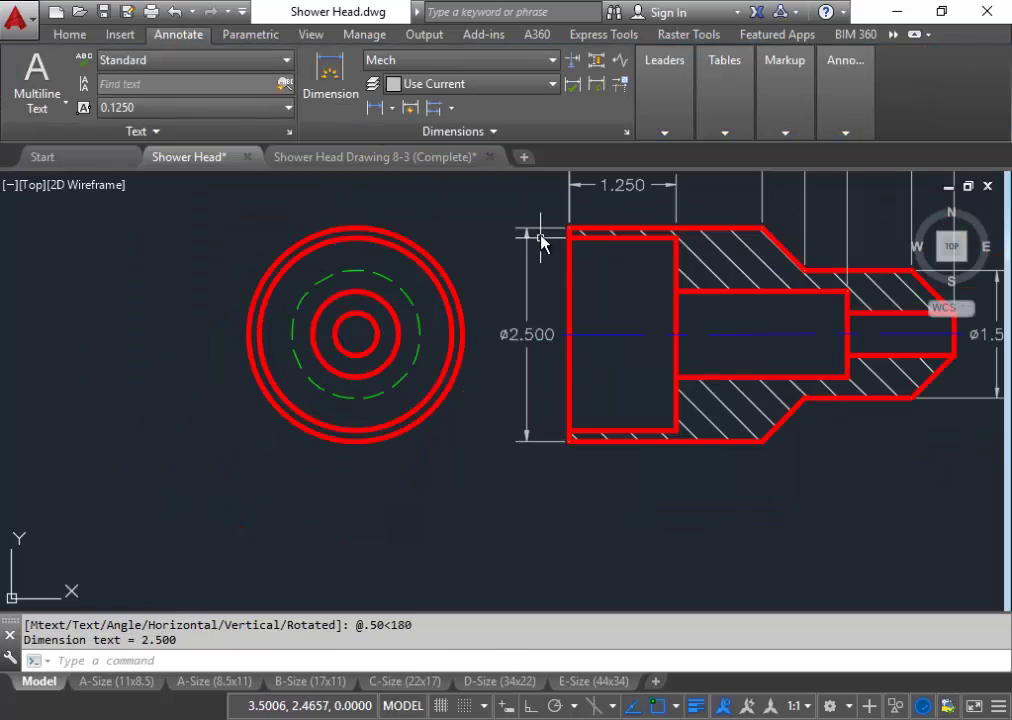
# Start an angular dimension between the section view's lower nose chamfer and the vertical edge at its right end
pyautogui.moveTo(541, 312)
pyautogui.mouseDown(button='middle')
pyautogui.moveTo(511, 423)
pyautogui.moveTo(490, 348)
pyautogui.mouseUp(button='middle')
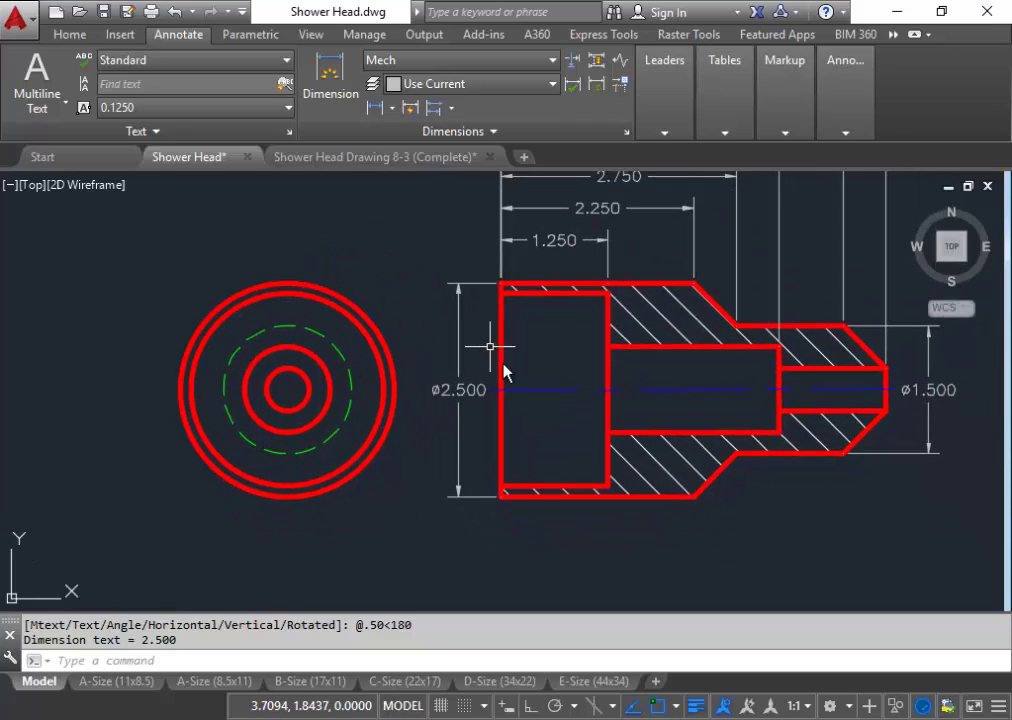
pyautogui.moveTo(745, 440); pyautogui.dragTo(639, 330, button='middle')
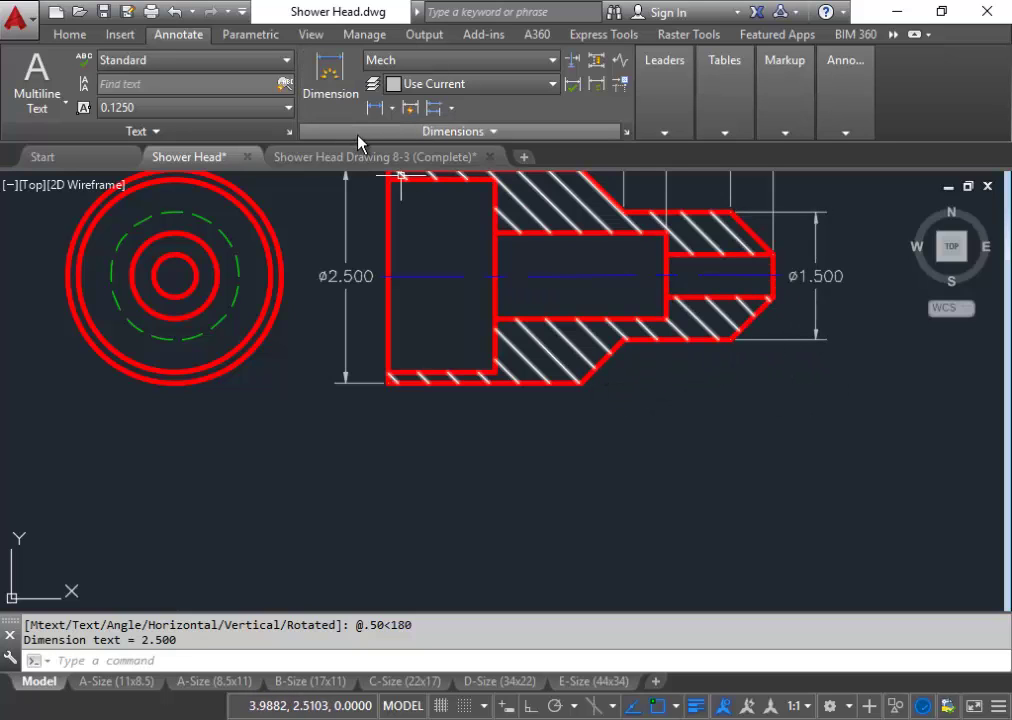
pyautogui.click(393, 107)
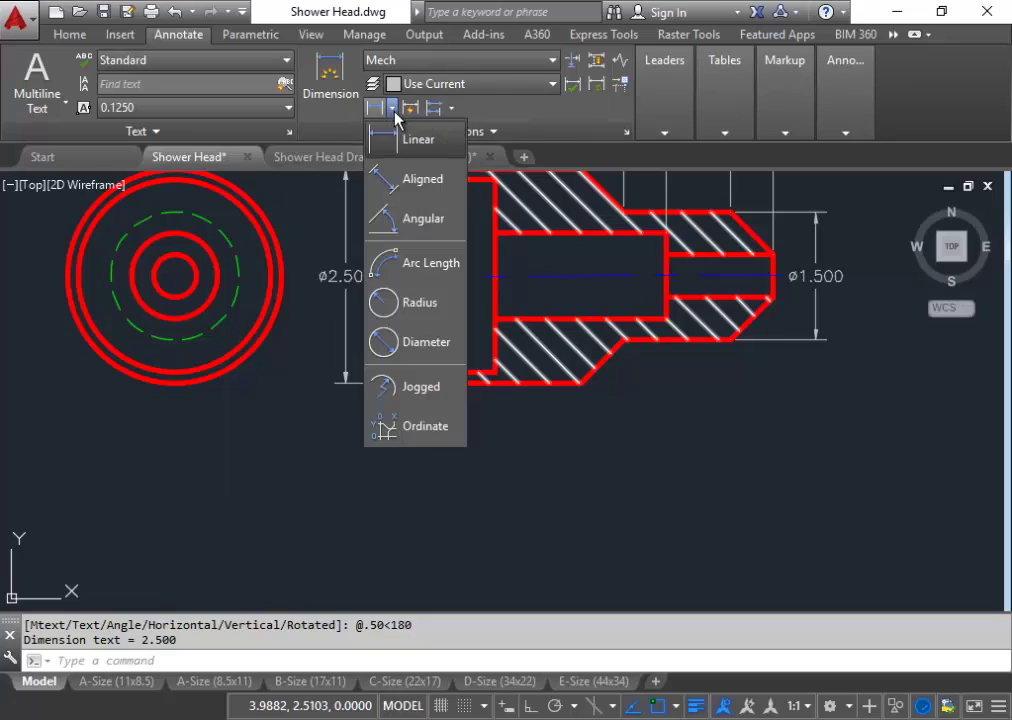
pyautogui.click(427, 228)
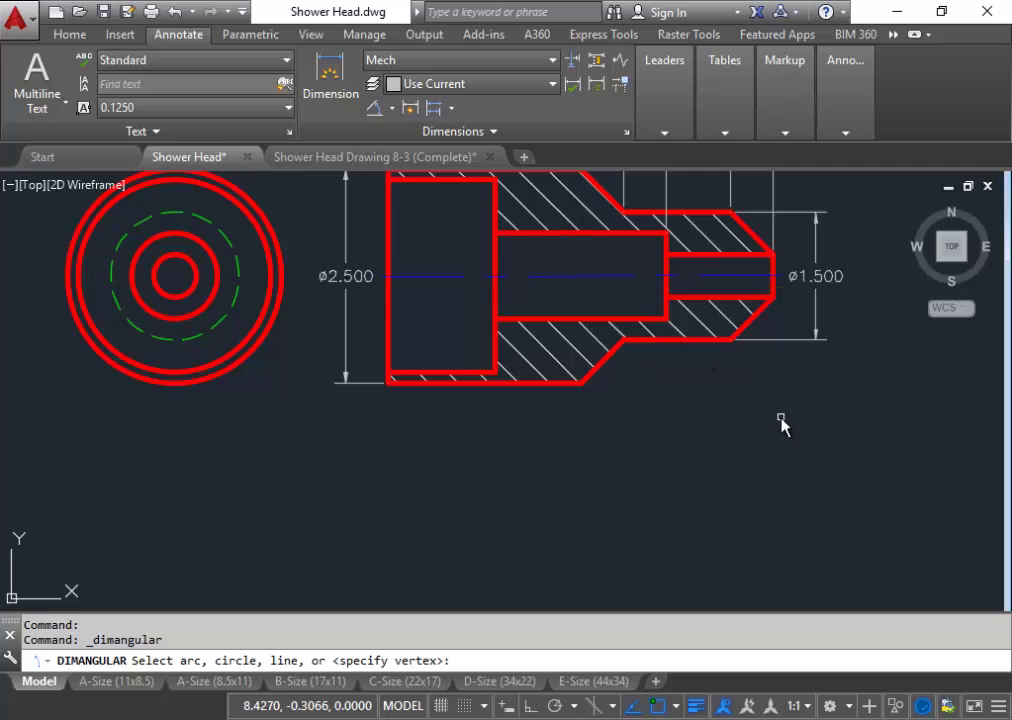
pyautogui.scroll(2, 779, 422)
pyautogui.moveTo(779, 422); pyautogui.dragTo(570, 487, button='middle')
pyautogui.scroll(-2, 540, 500)
pyautogui.scroll(4, 520, 405)
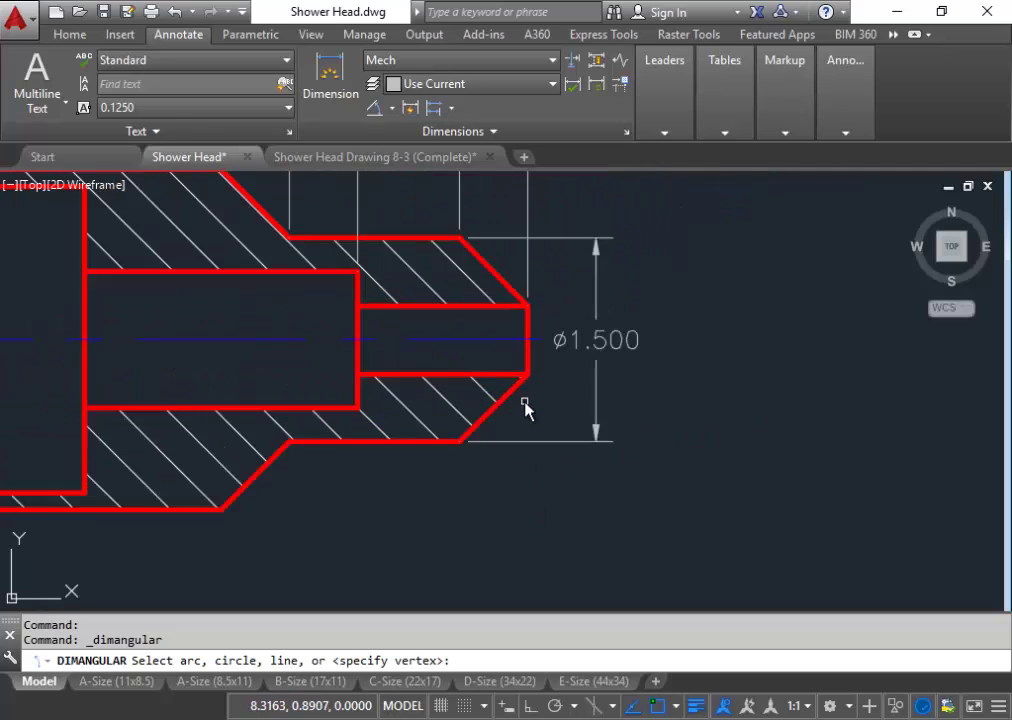
pyautogui.click(499, 397)
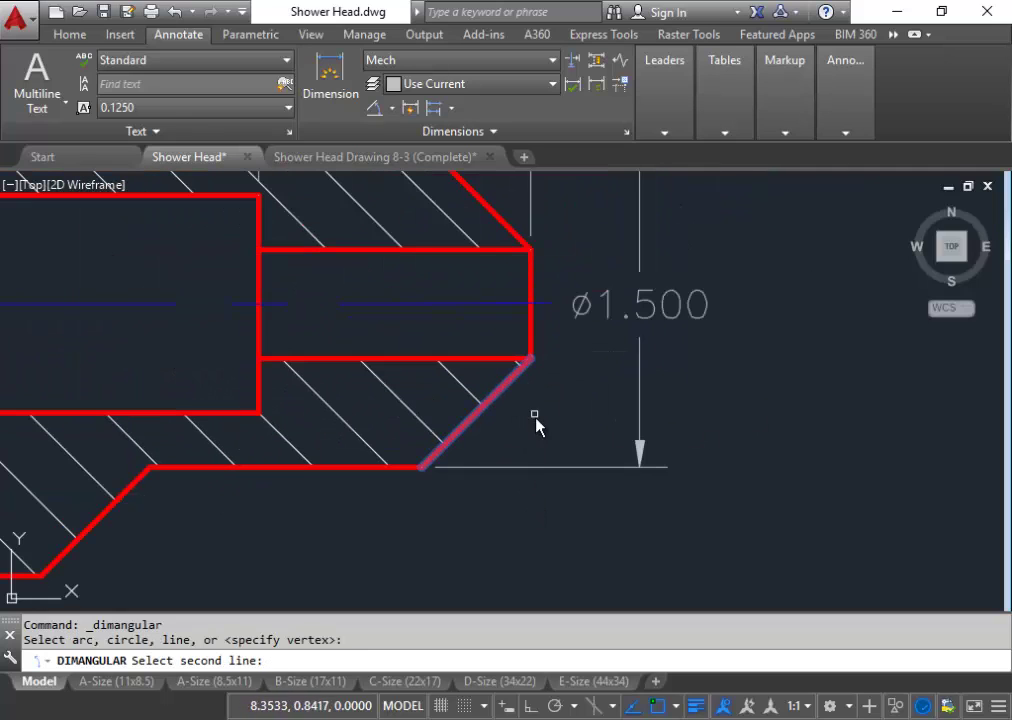
pyautogui.click(530, 340)
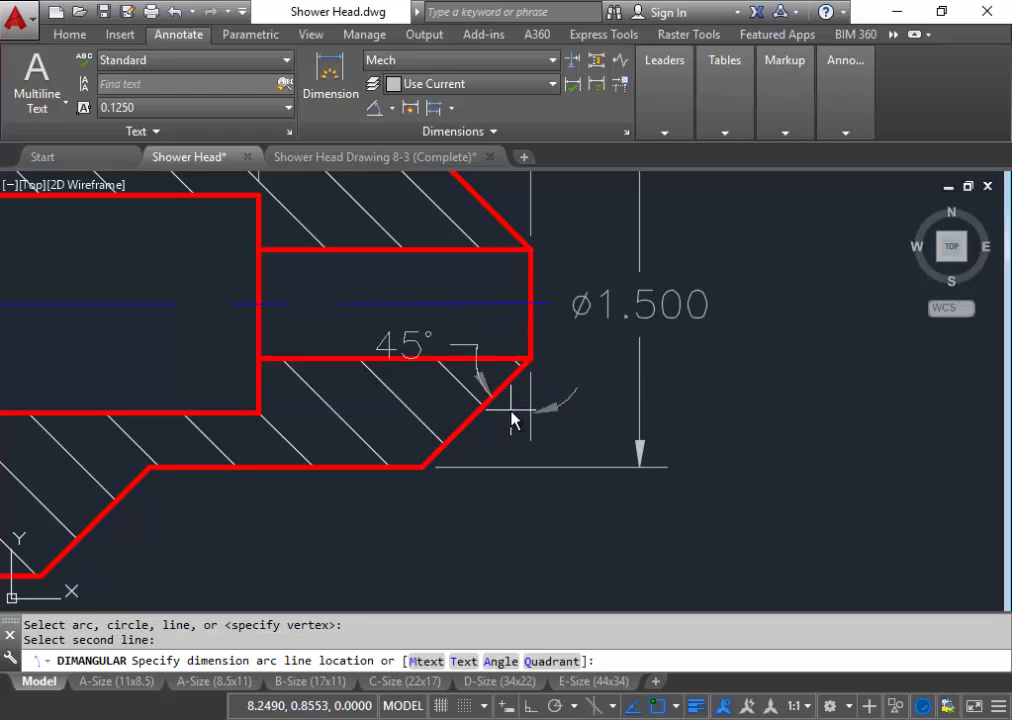
# Add a second line reading 2 PL below the angle value using the multiline text option, and close the text editor
pyautogui.moveTo(515, 418); pyautogui.dragTo(520, 294, button='middle')
pyautogui.scroll(-3, 510, 310)
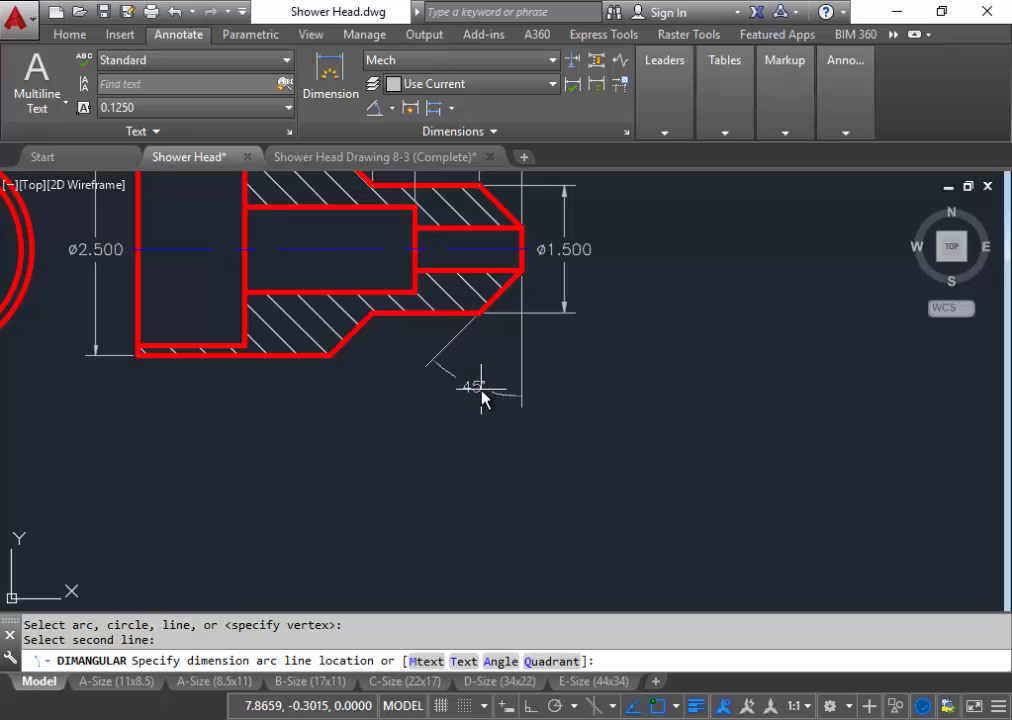
pyautogui.scroll(2, 473, 408)
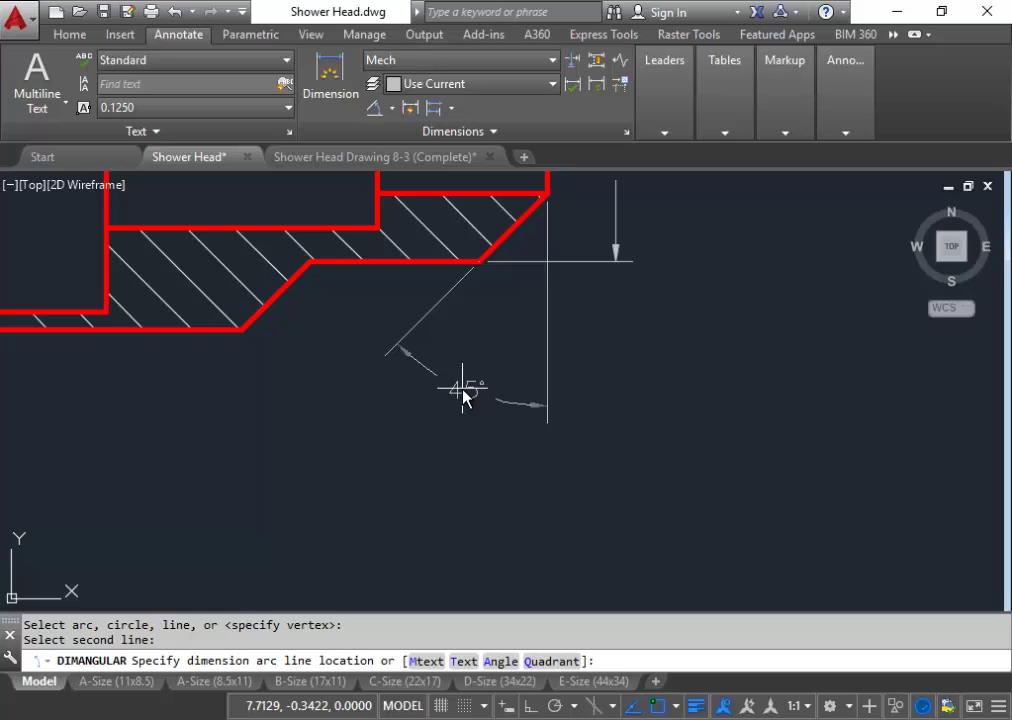
pyautogui.write('M')
pyautogui.press('Return')
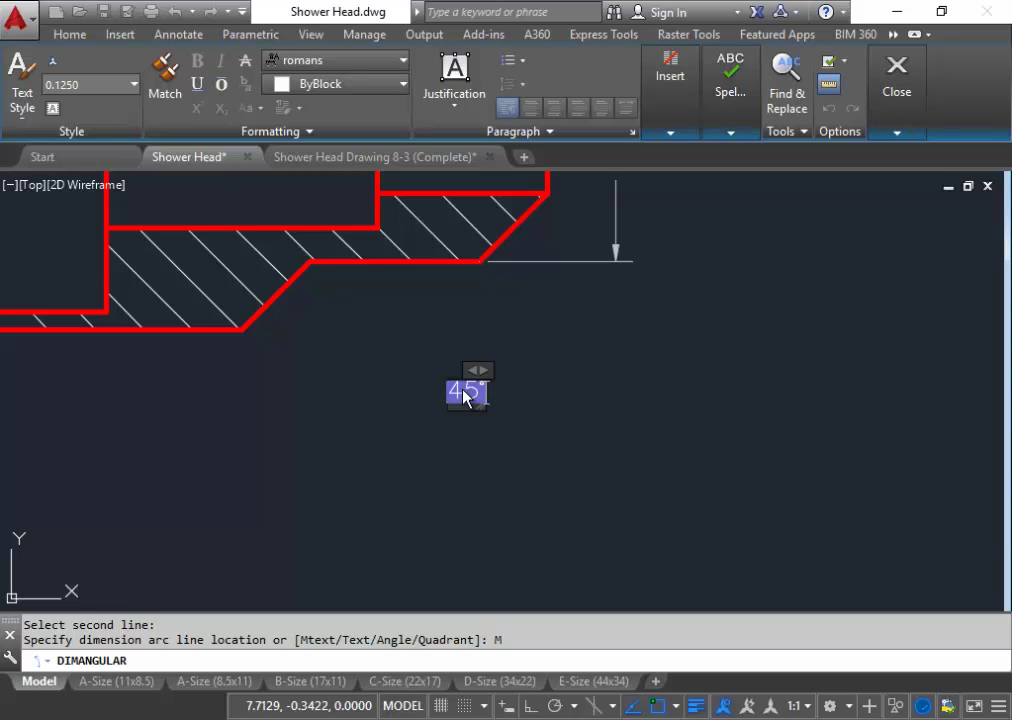
pyautogui.press('Return')
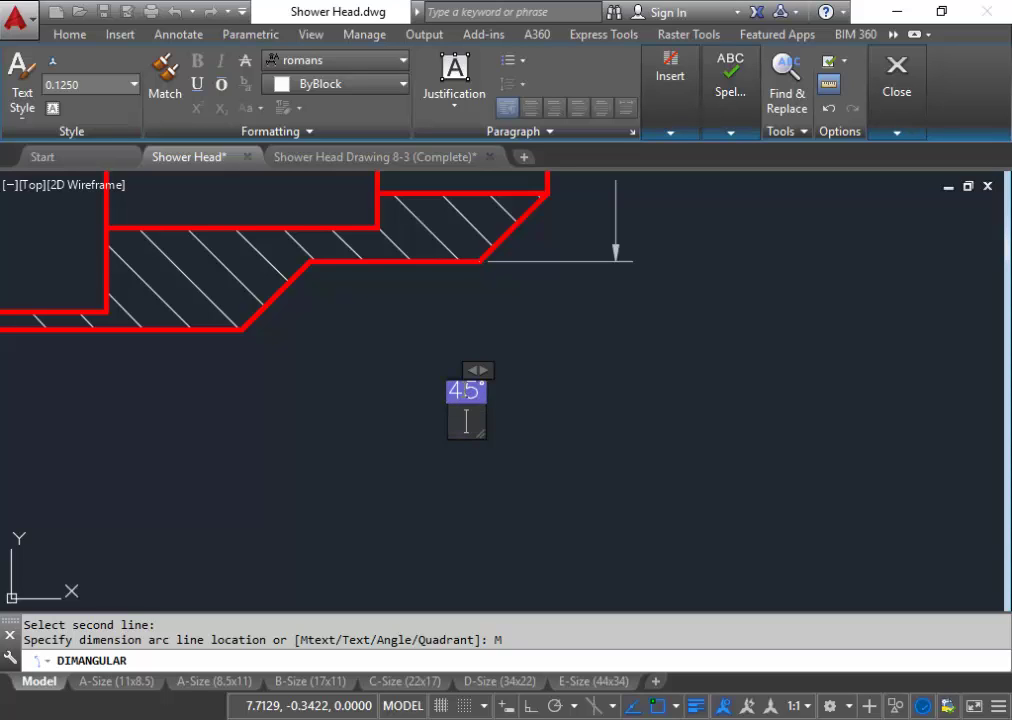
pyautogui.write('2')
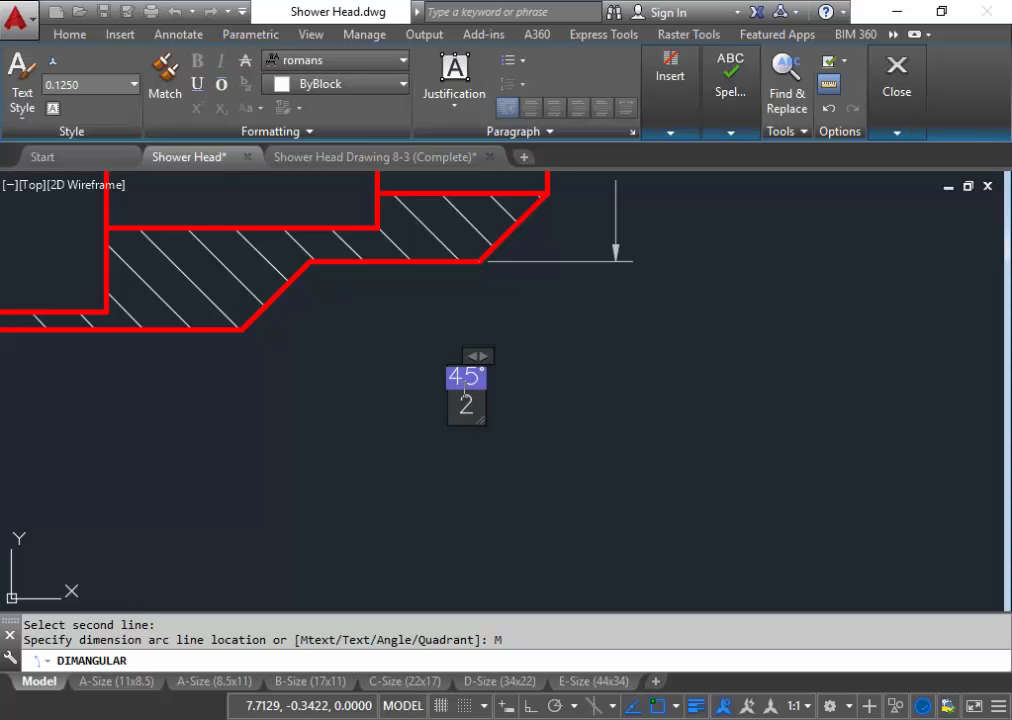
pyautogui.write(' p')
pyautogui.press('BackSpace')
pyautogui.write('PL')
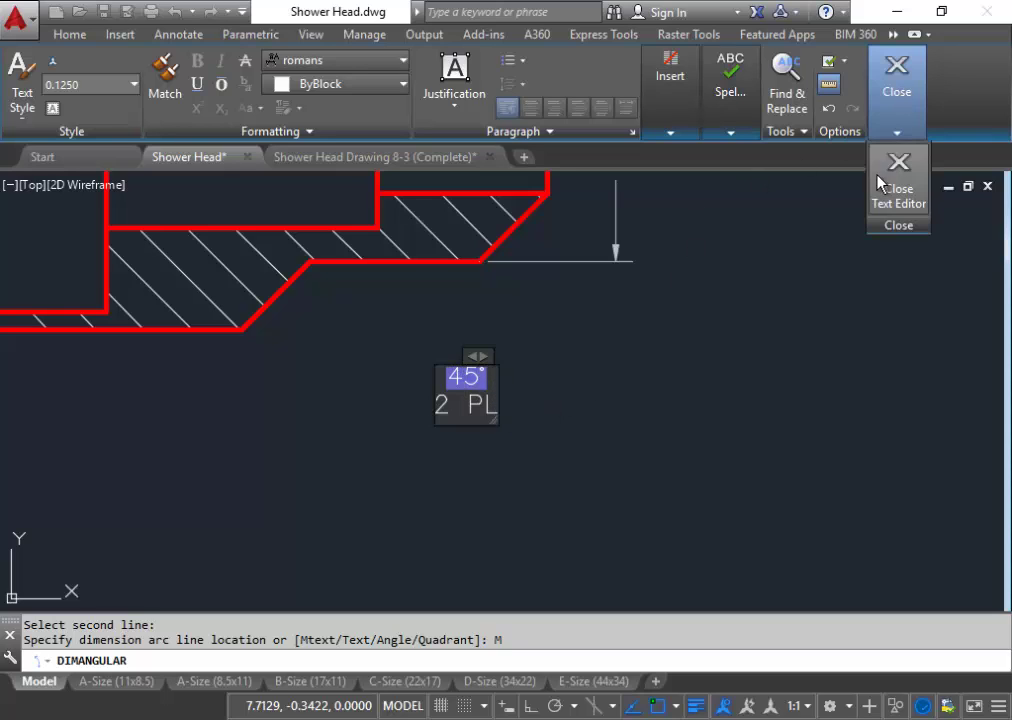
pyautogui.click(904, 184)
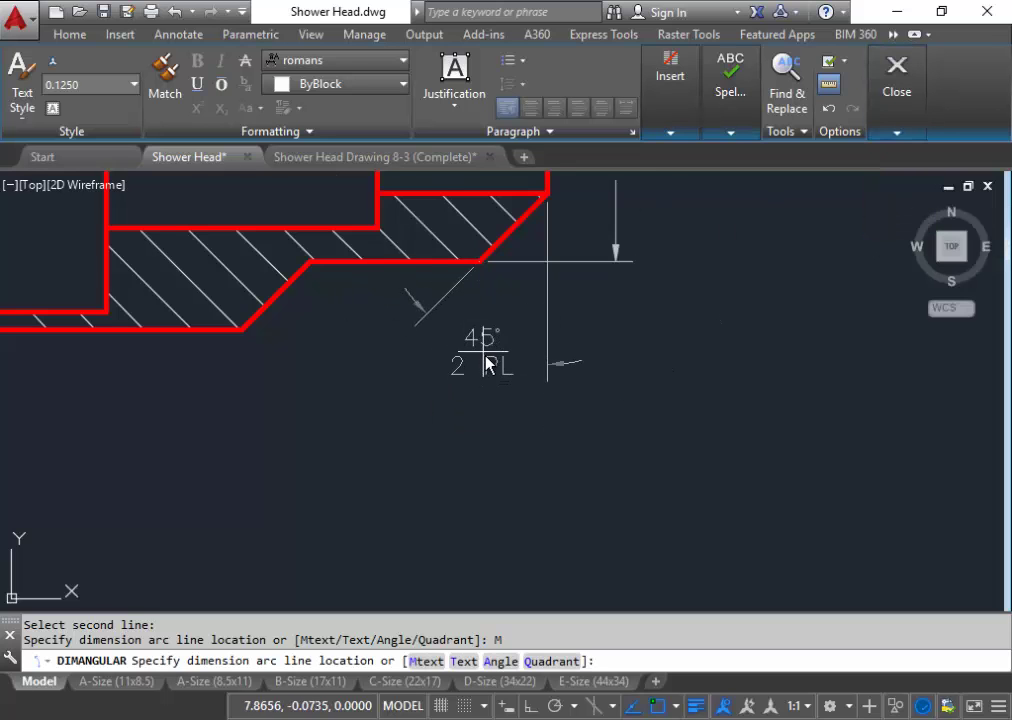
# Place the chamfer angle's dimension arc below the section view's nose, with its text between the extension lines
pyautogui.scroll(3, 486, 364)
pyautogui.scroll(-6, 488, 358)
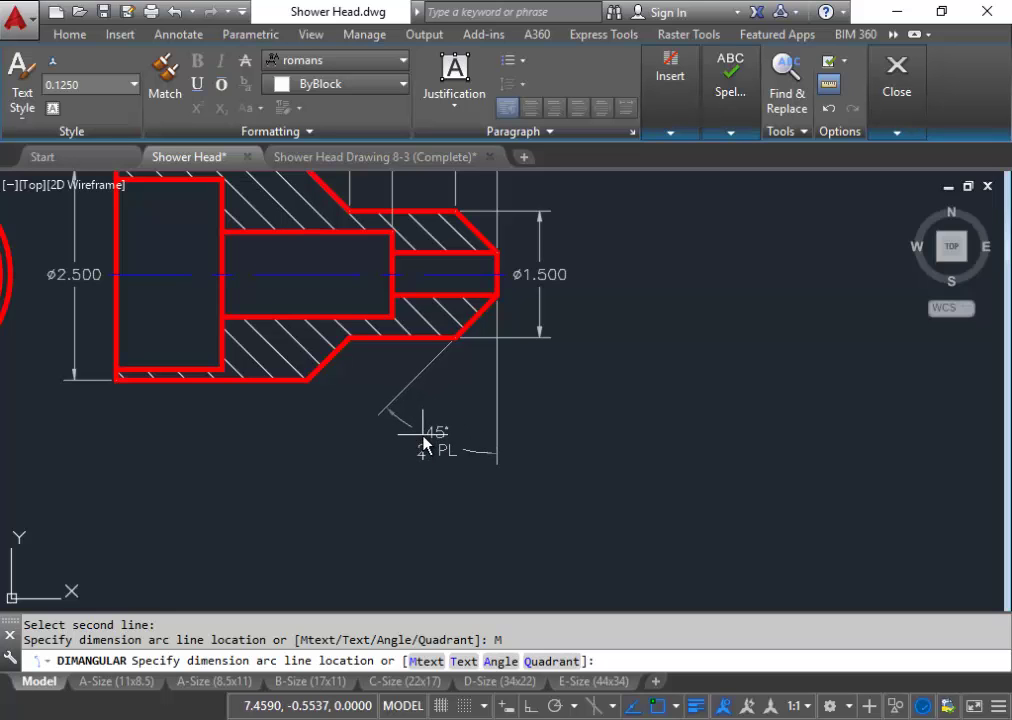
pyautogui.click(415, 438)
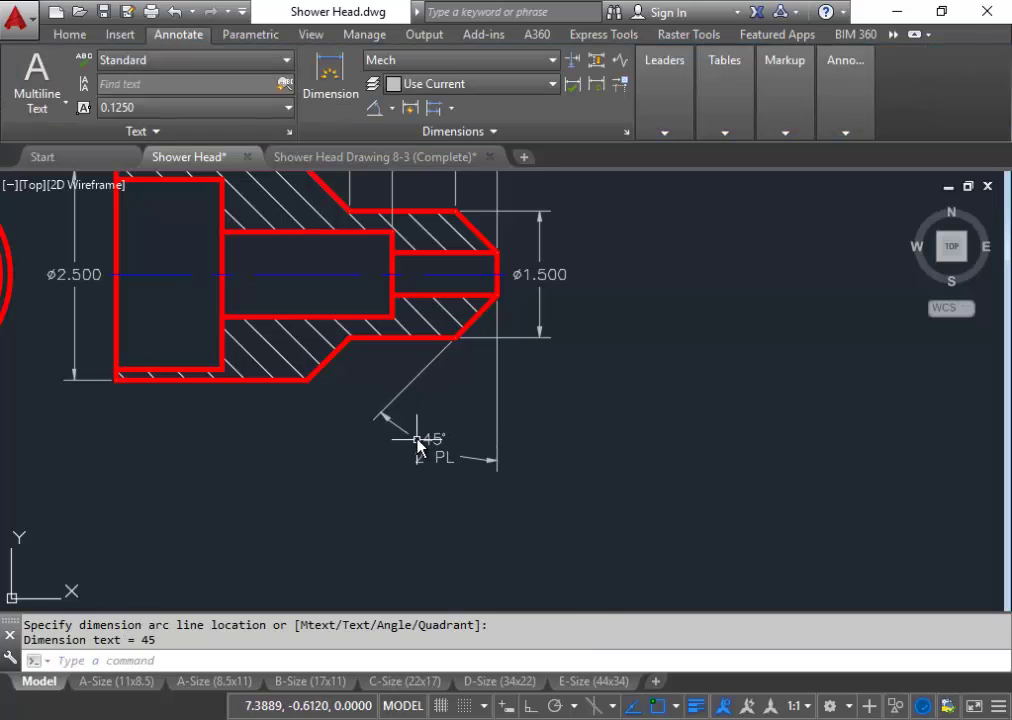
# Add a diameter dimension to the second-largest circle of the front view, placing its text outside the circles at the upper left
pyautogui.moveTo(413, 454)
pyautogui.mouseDown(button='middle')
pyautogui.moveTo(580, 382)
pyautogui.moveTo(606, 424)
pyautogui.mouseUp(button='middle')
pyautogui.moveTo(471, 440)
pyautogui.mouseDown(button='middle')
pyautogui.moveTo(579, 445)
pyautogui.moveTo(620, 464)
pyautogui.mouseUp(button='middle')
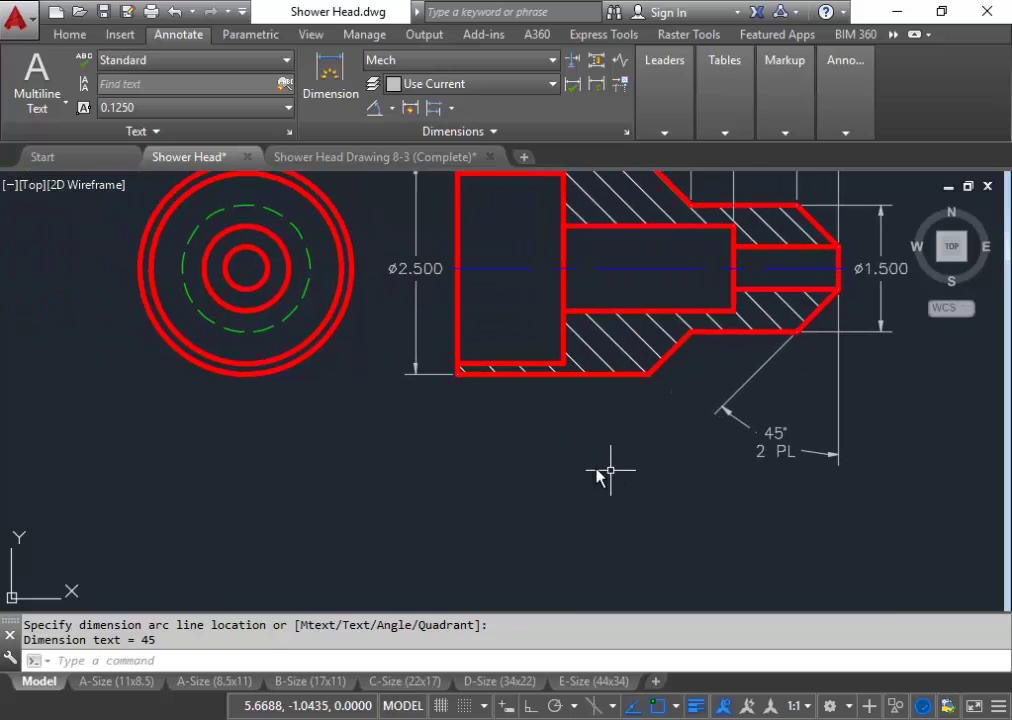
pyautogui.moveTo(558, 447); pyautogui.dragTo(567, 448, button='middle')
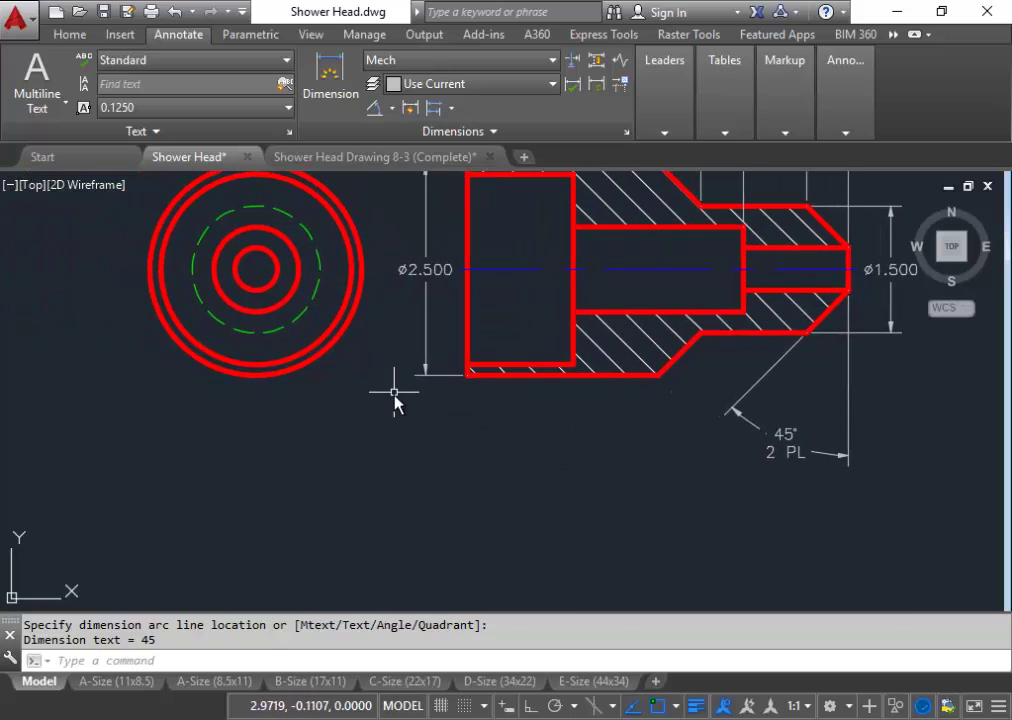
pyautogui.moveTo(403, 410)
pyautogui.mouseDown(button='middle')
pyautogui.moveTo(380, 462)
pyautogui.moveTo(398, 515)
pyautogui.moveTo(598, 465)
pyautogui.mouseUp(button='middle')
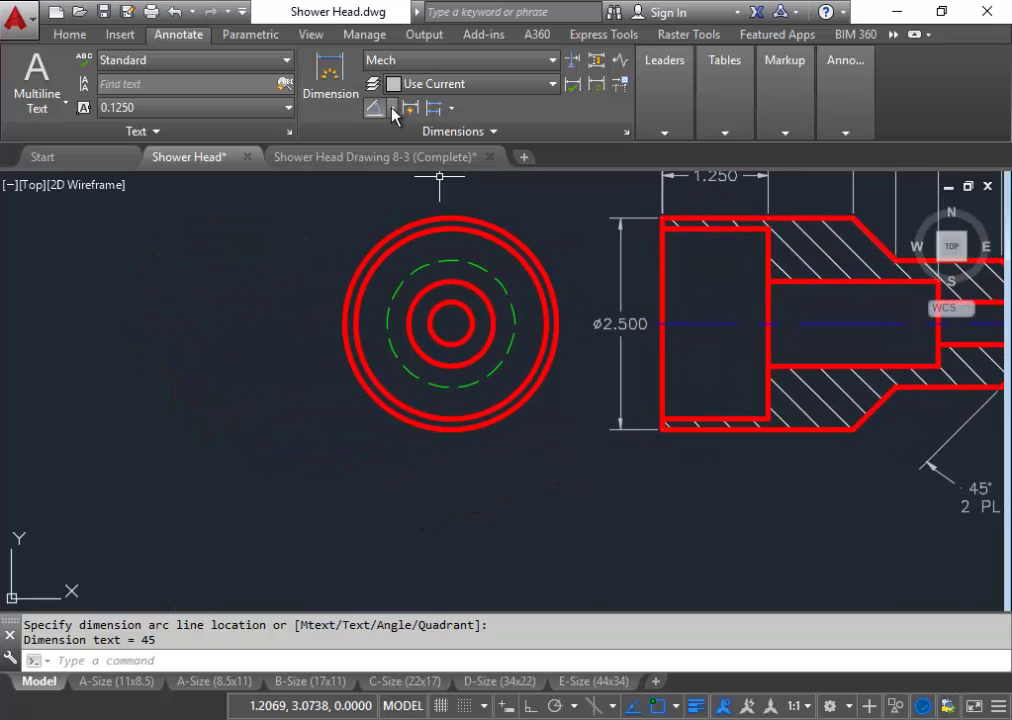
pyautogui.click(392, 108)
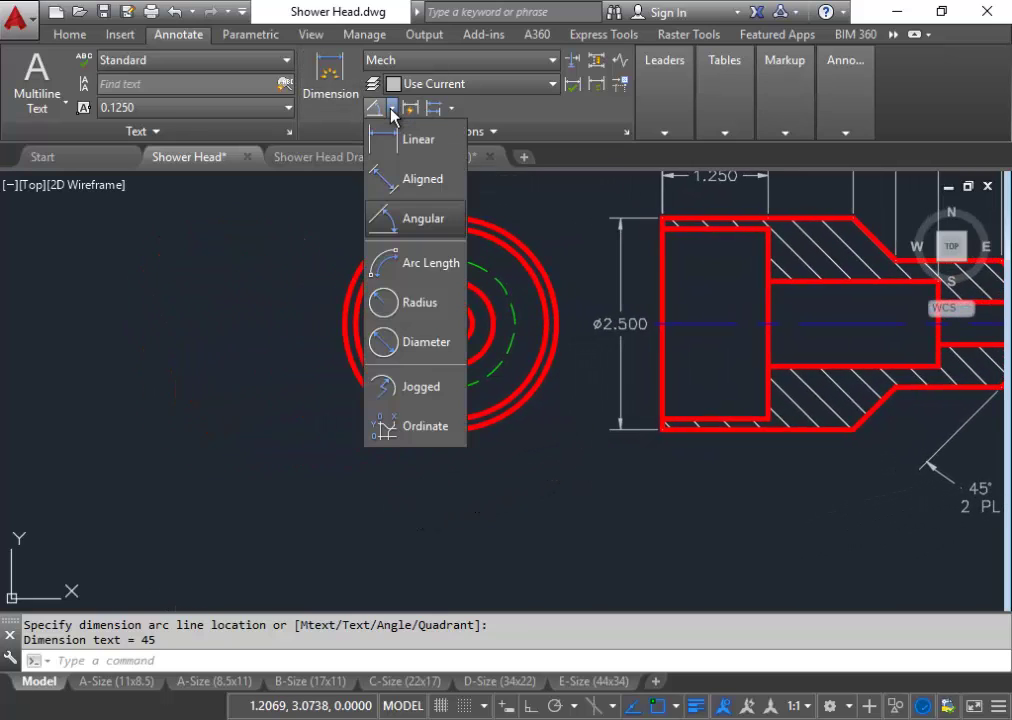
pyautogui.click(412, 342)
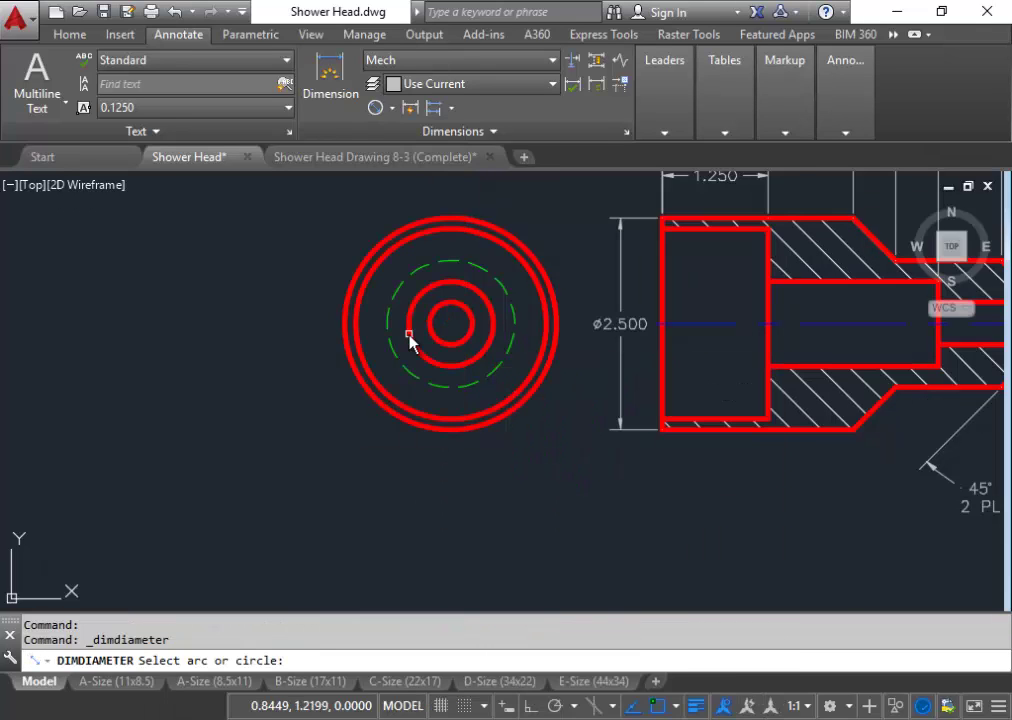
pyautogui.scroll(2, 398, 255)
pyautogui.click(400, 248)
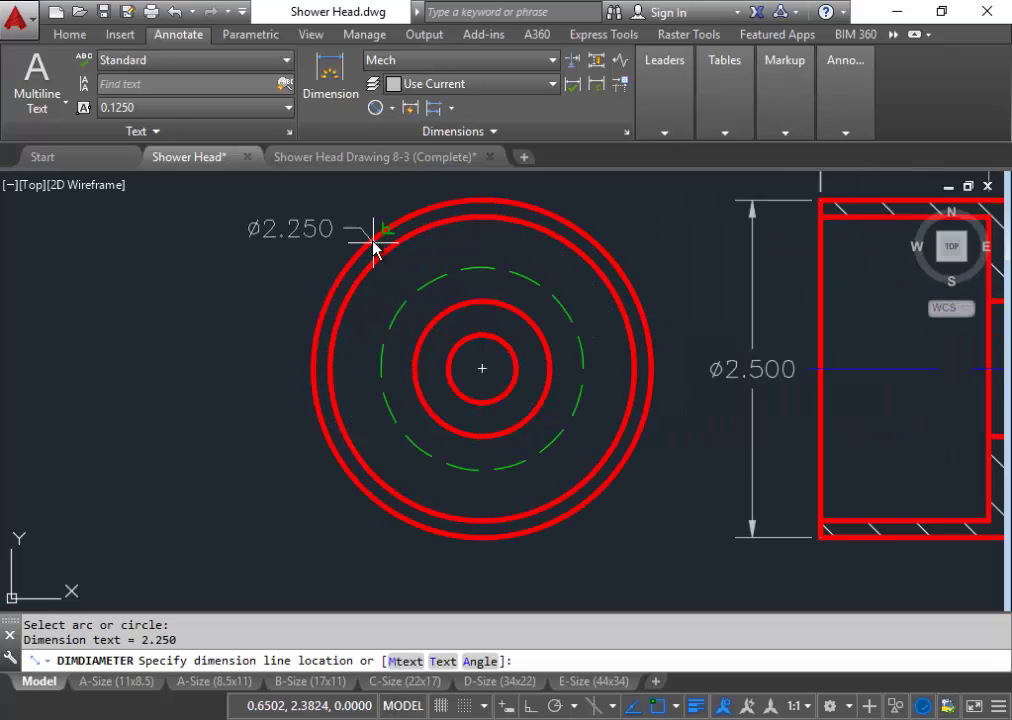
pyautogui.moveTo(375, 245); pyautogui.dragTo(426, 392, button='middle')
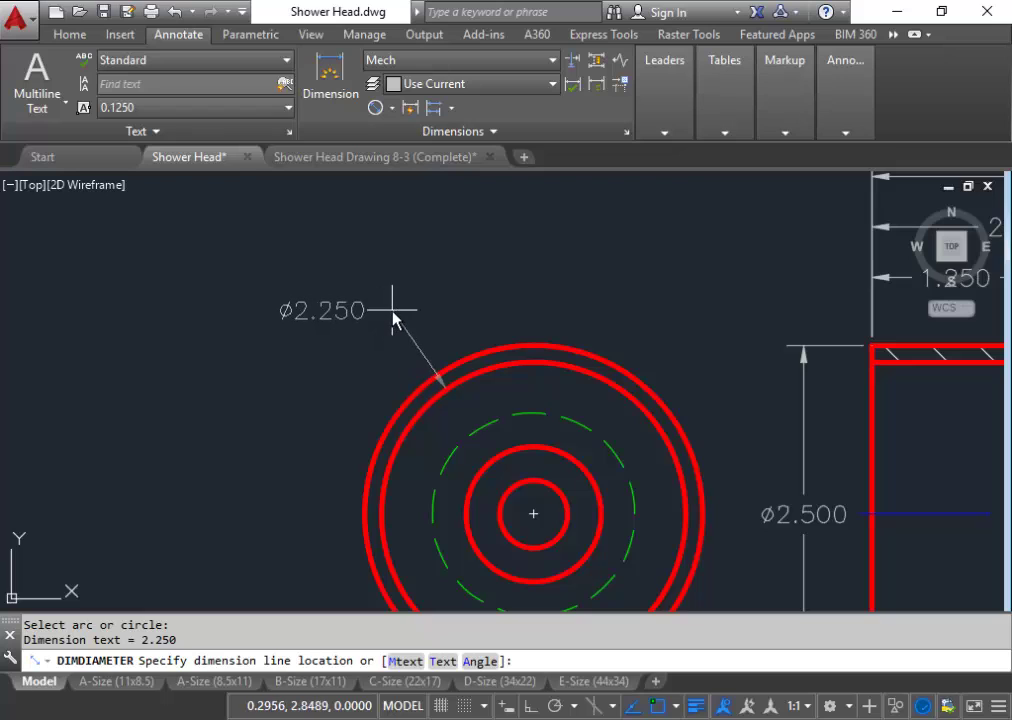
pyautogui.scroll(-2, 506, 316)
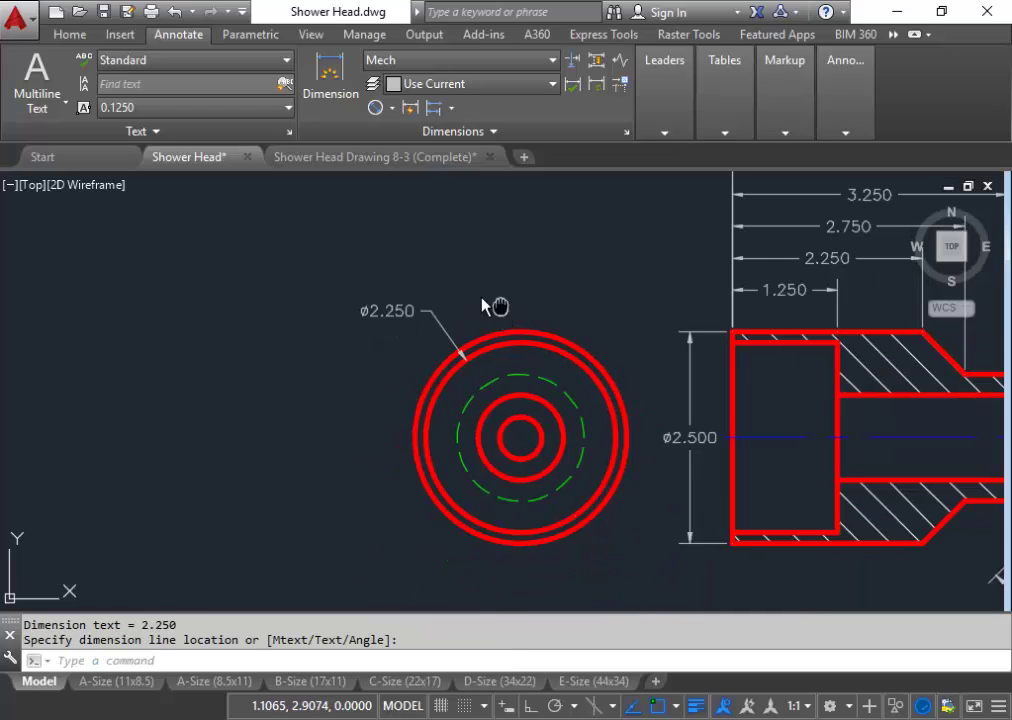
# Add a diameter dimension to the smallest circle of the front view, placing its text outside the circles at the upper right
pyautogui.moveTo(483, 303); pyautogui.dragTo(367, 217, button='middle')
pyautogui.click(367, 217)
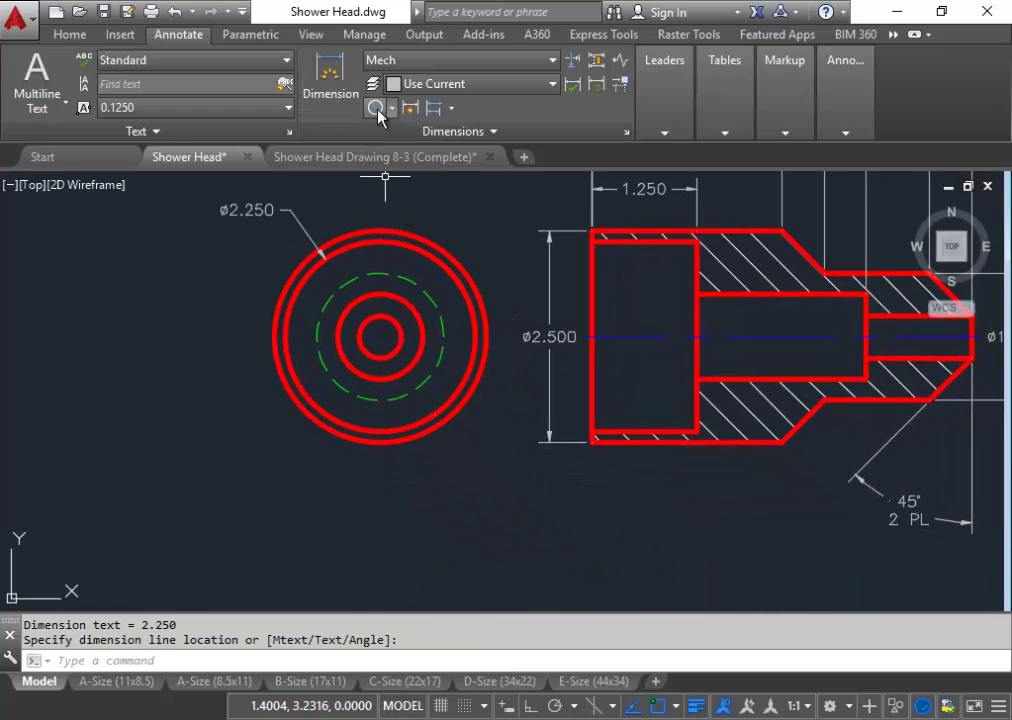
pyautogui.click(375, 107)
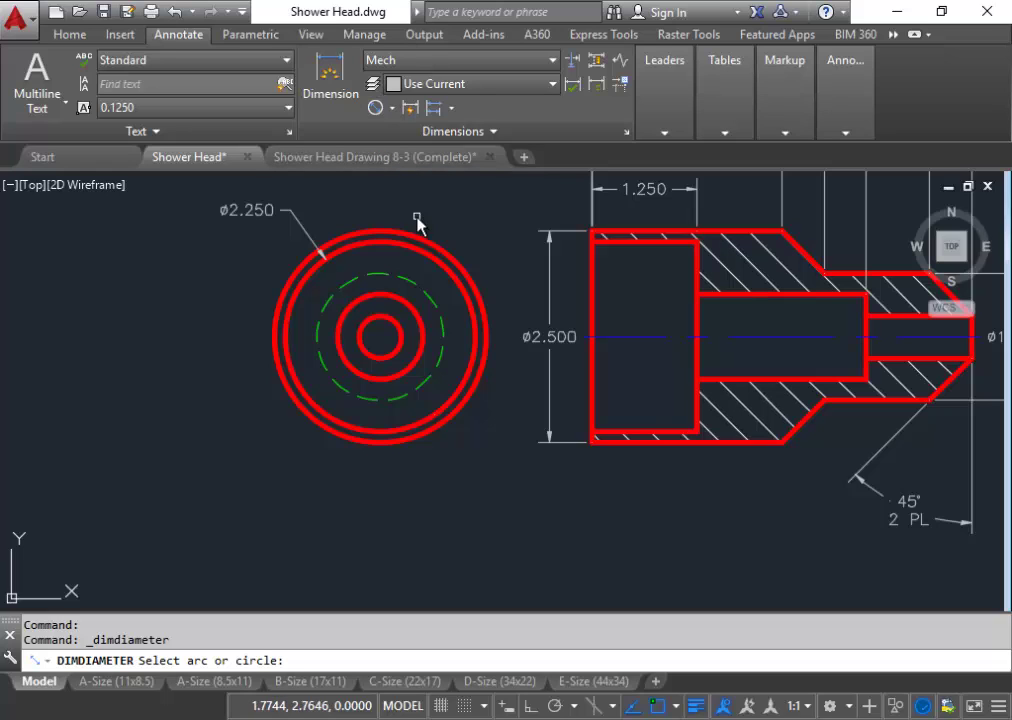
pyautogui.click(397, 335)
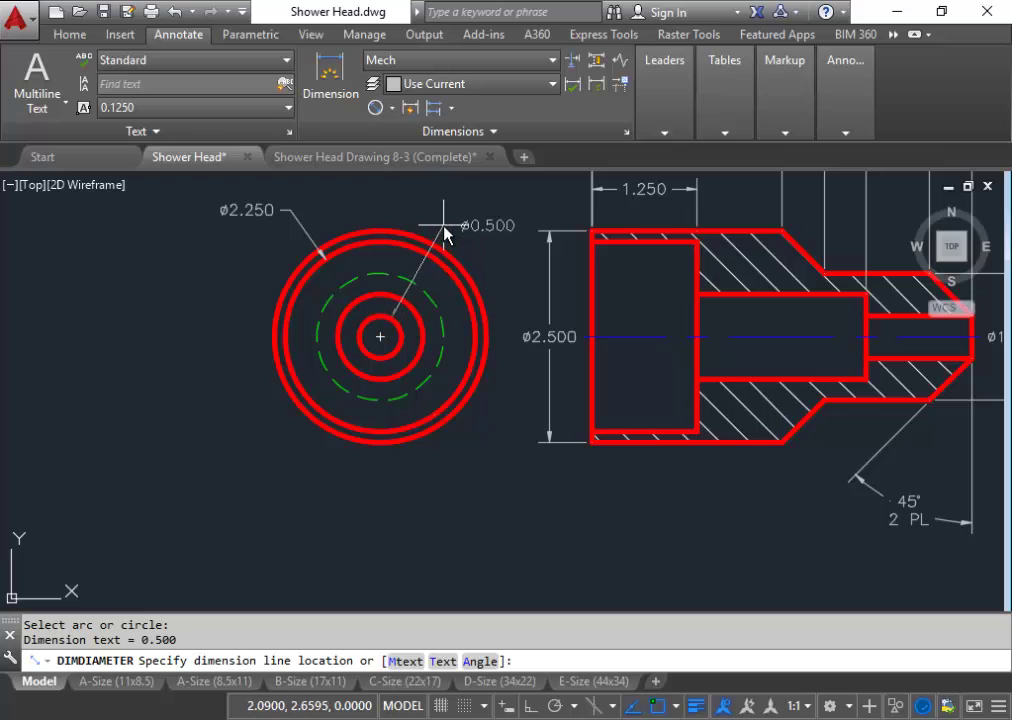
pyautogui.moveTo(445, 226)
pyautogui.mouseDown(button='middle')
pyautogui.moveTo(405, 300)
pyautogui.moveTo(355, 320)
pyautogui.mouseUp(button='middle')
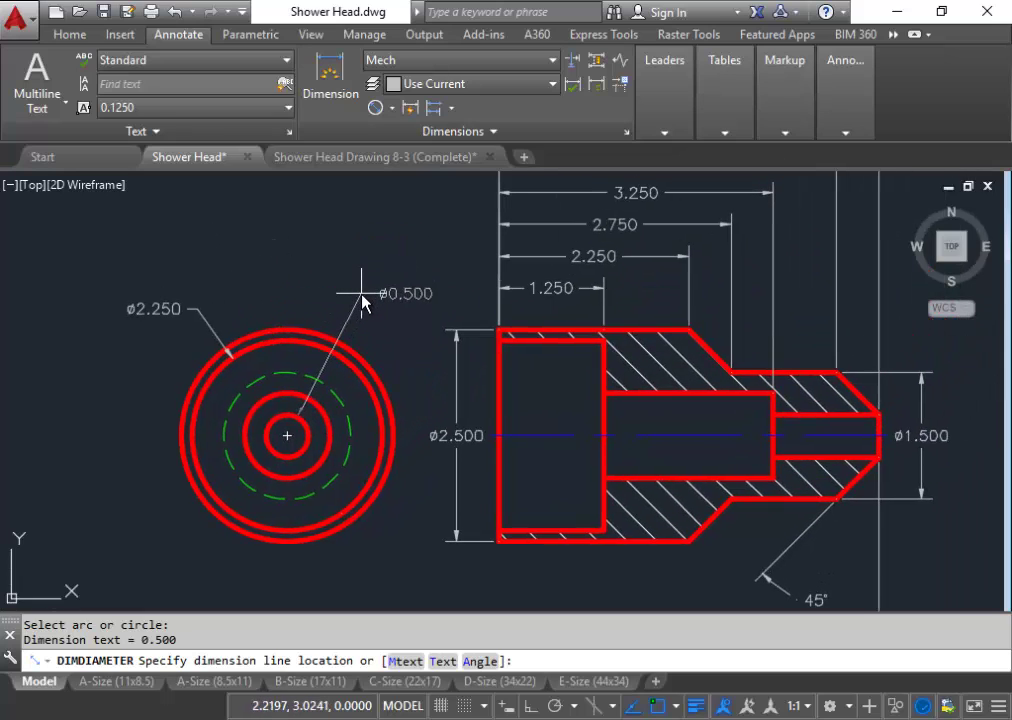
pyautogui.click(360, 292)
# Add a diameter dimension to the circle just outside the smallest one, placing its text below the front view at the lower right
pyautogui.moveTo(393, 360); pyautogui.dragTo(395, 199, button='middle')
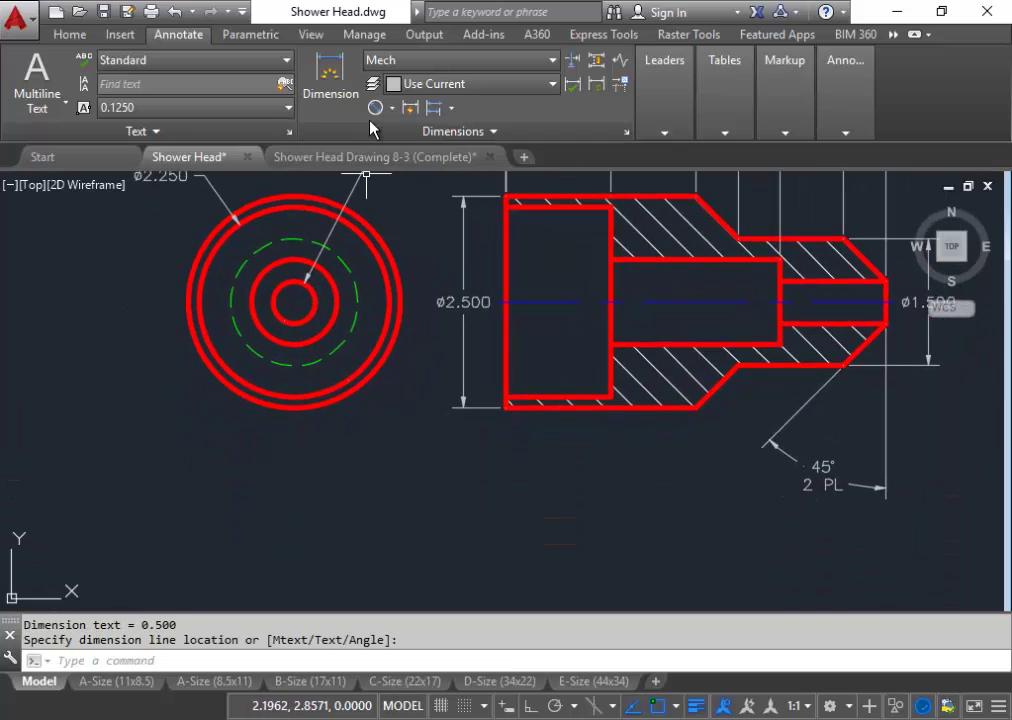
pyautogui.click(376, 107)
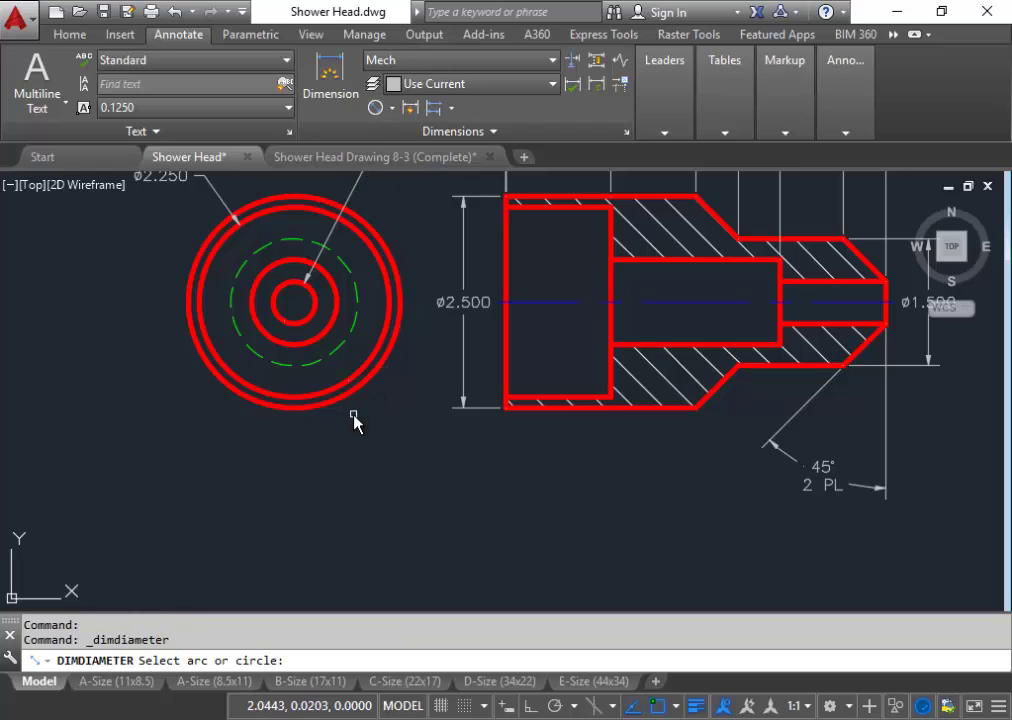
pyautogui.click(302, 346)
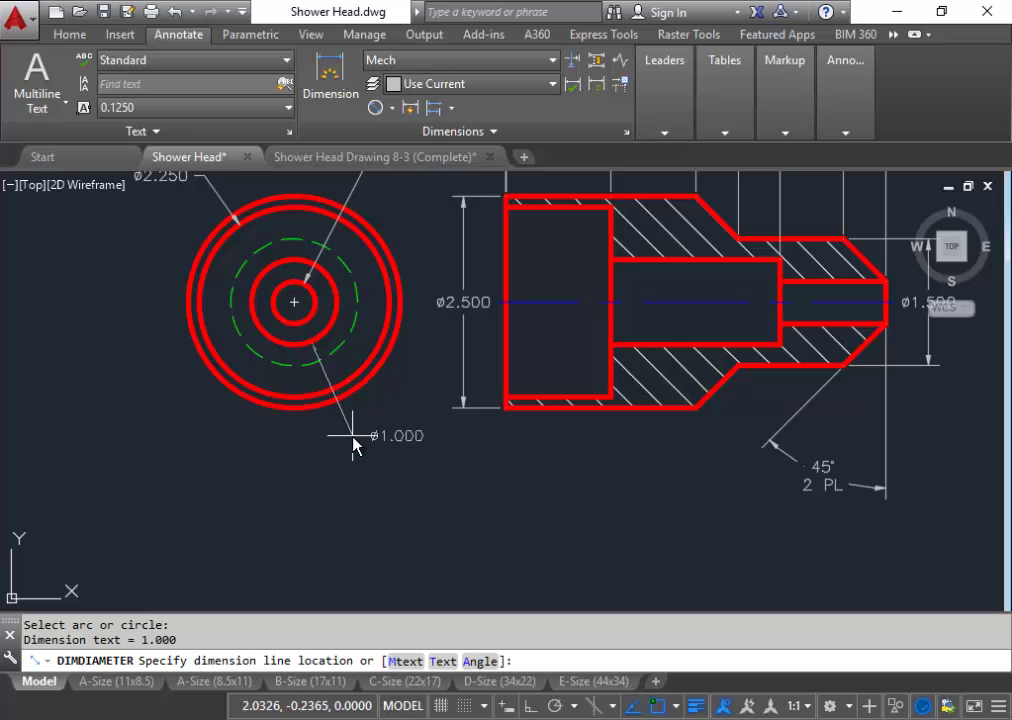
pyautogui.click(363, 446)
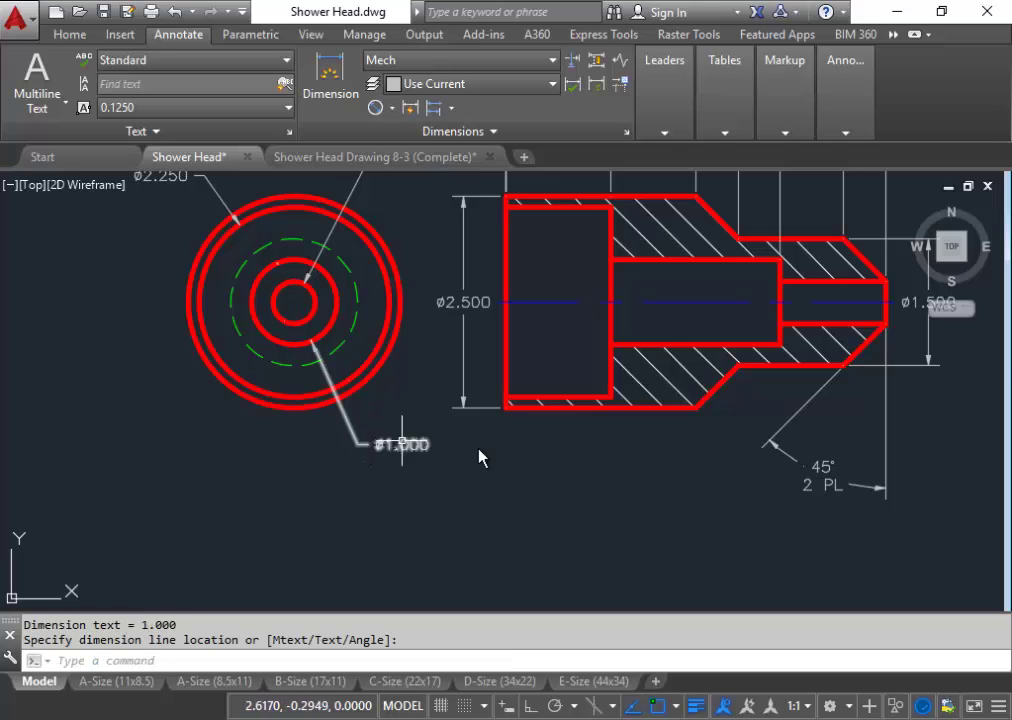
# Zoom to the drawing's extents to review both fully dimensioned views
pyautogui.scroll(-7, 480, 457)
pyautogui.scroll(5, 520, 478)
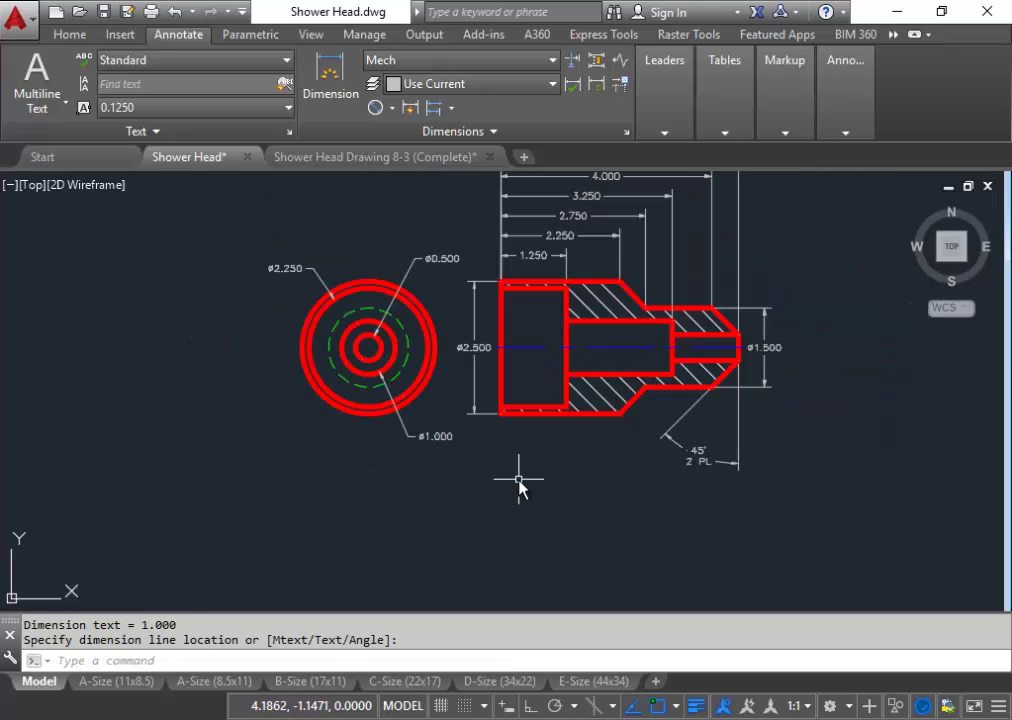
pyautogui.moveTo(519, 480)
pyautogui.mouseDown(button='middle')
pyautogui.moveTo(489, 480)
pyautogui.moveTo(536, 531)
pyautogui.mouseUp(button='middle')
pyautogui.scroll(2, 539, 528)
pyautogui.scroll(-2, 539, 528)
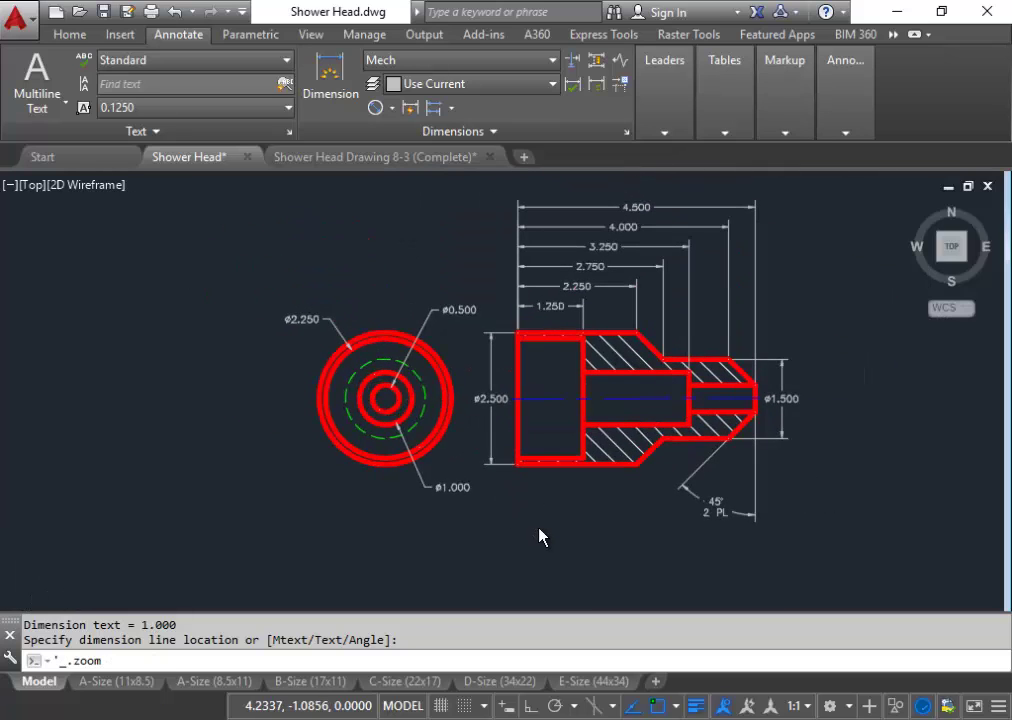
pyautogui.middleClick(540, 535)
pyautogui.middleClick(540, 535)
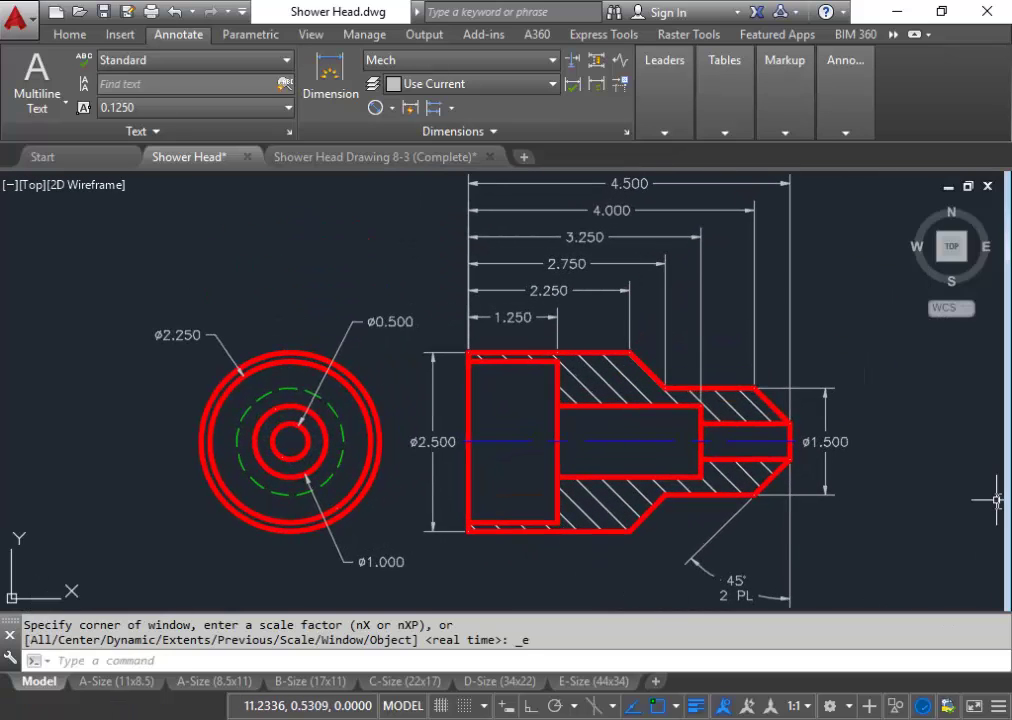